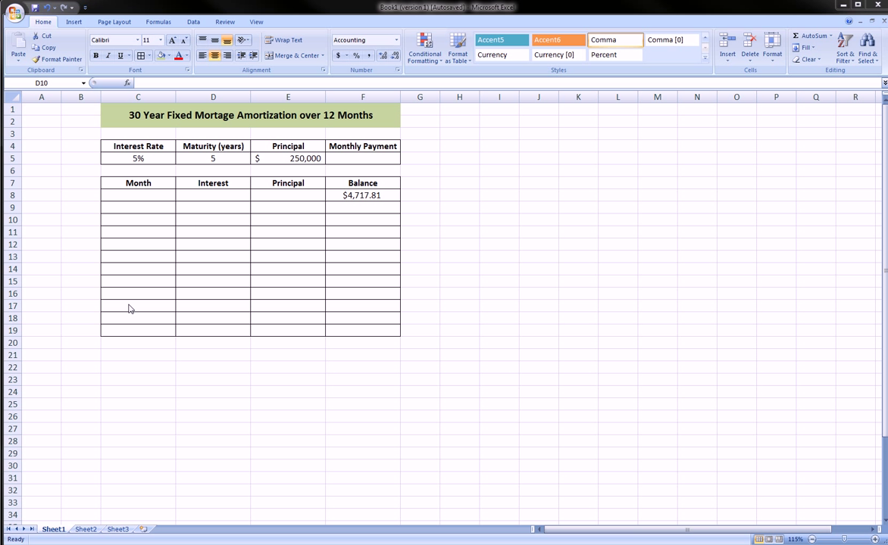
# Step: Change the title from a 30 Year to a 5 Year mortgage
pyautogui.click(134, 115)
pyautogui.doubleClick(133, 114)
pyautogui.moveTo(141, 116); pyautogui.dragTo(104, 112)
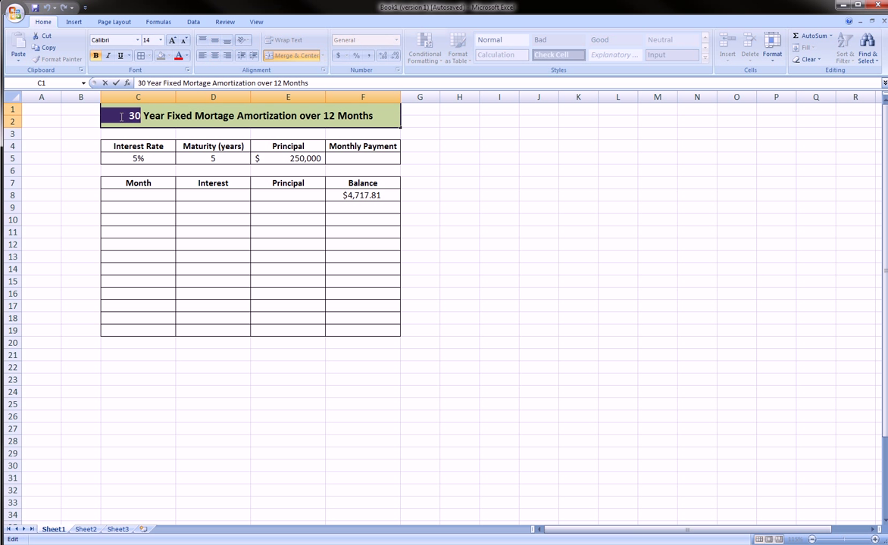
pyautogui.write('5')
pyautogui.click(188, 132)
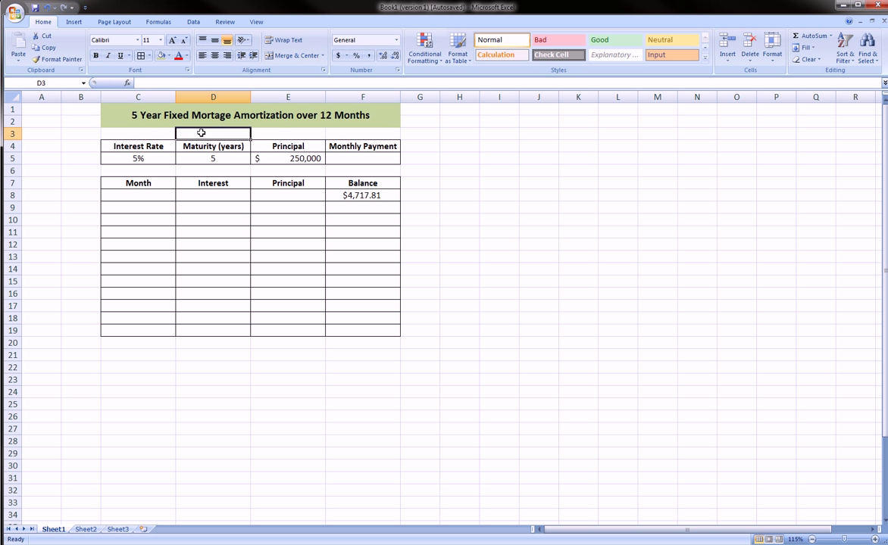
# Step: Highlight the Interest, Principal and Monthly Payment headers with marks, then clear them
pyautogui.click(356, 159)
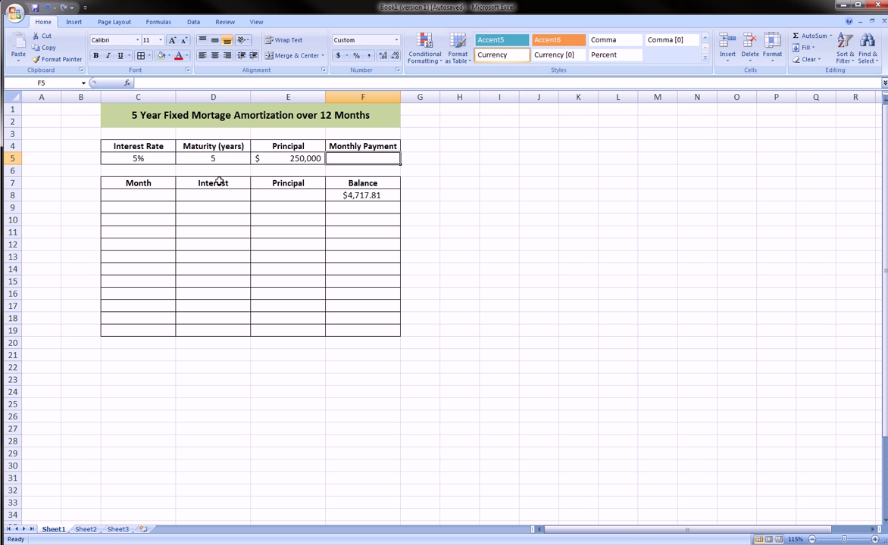
pyautogui.moveTo(190, 179)
pyautogui.mouseDown()
pyautogui.moveTo(224, 171)
pyautogui.moveTo(225, 195)
pyautogui.moveTo(190, 190)
pyautogui.mouseUp()
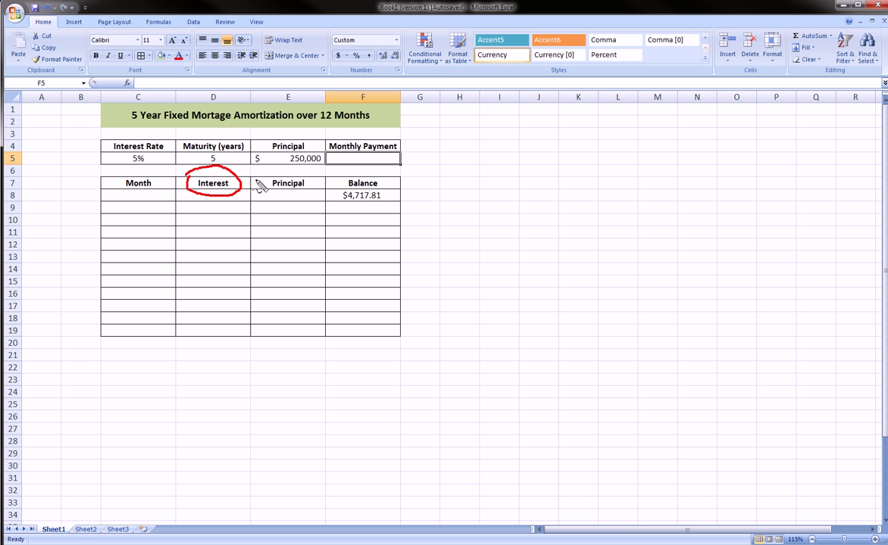
pyautogui.moveTo(258, 175)
pyautogui.mouseDown()
pyautogui.moveTo(297, 170)
pyautogui.moveTo(315, 192)
pyautogui.moveTo(276, 200)
pyautogui.moveTo(256, 190)
pyautogui.moveTo(268, 170)
pyautogui.mouseUp()
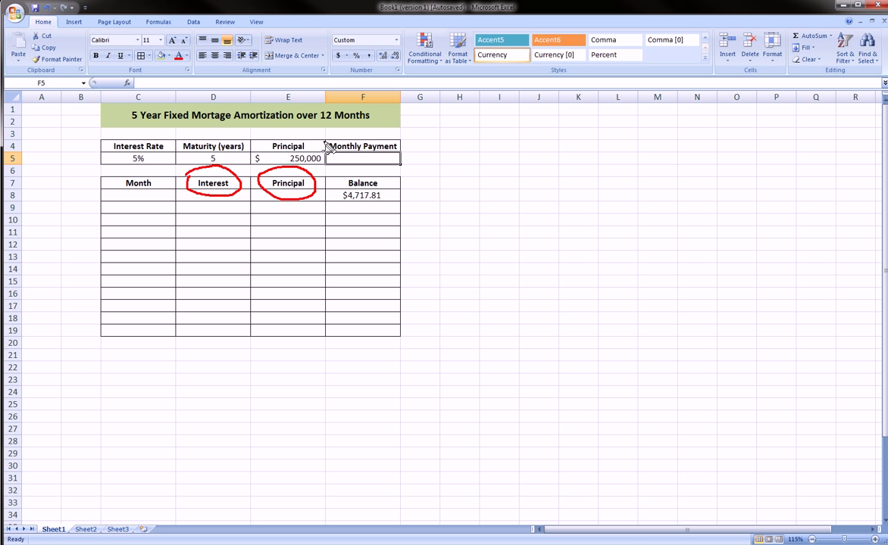
pyautogui.moveTo(328, 147)
pyautogui.mouseDown()
pyautogui.moveTo(352, 133)
pyautogui.moveTo(399, 143)
pyautogui.moveTo(396, 169)
pyautogui.moveTo(356, 171)
pyautogui.moveTo(326, 156)
pyautogui.moveTo(338, 154)
pyautogui.mouseUp()
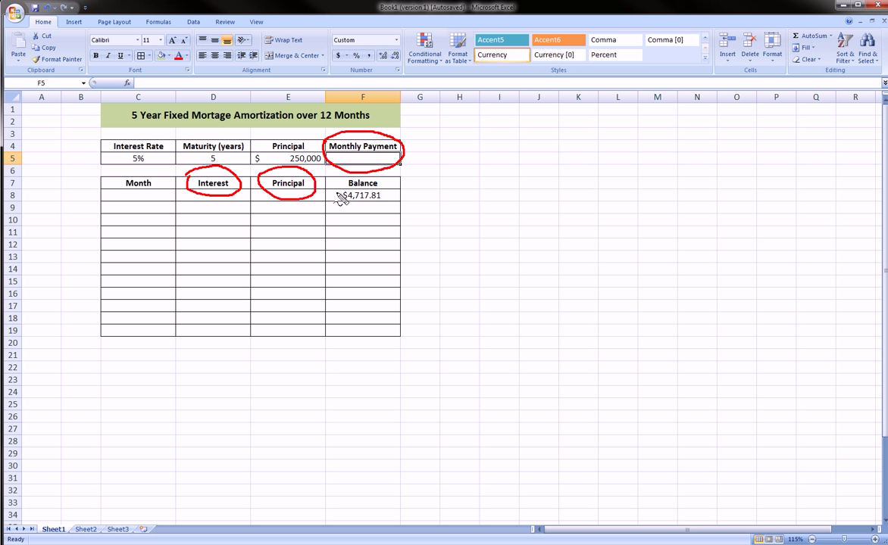
pyautogui.press('Escape')
# Step: Delete the leftover $4,717.81 from the first Balance cell F8
pyautogui.click(353, 195)
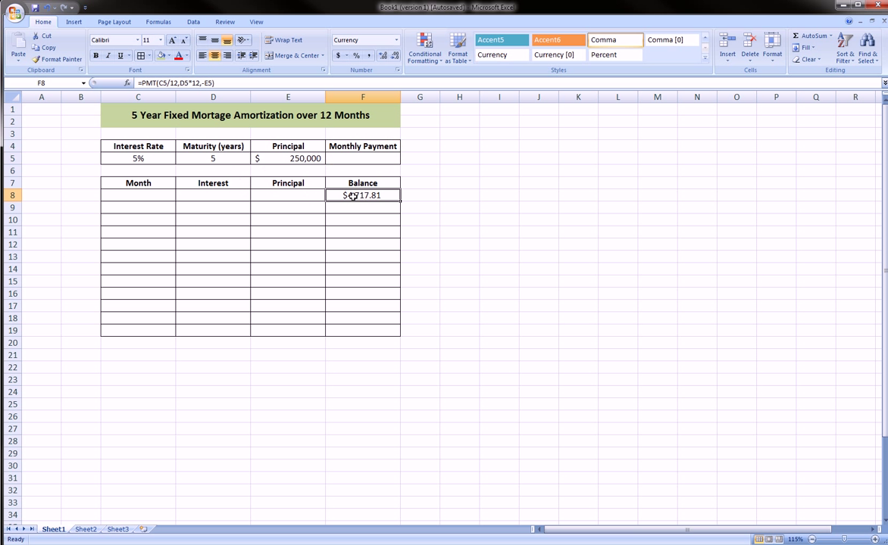
pyautogui.press('Delete')
pyautogui.press('Down')
pyautogui.press('Down')
pyautogui.press('Left')
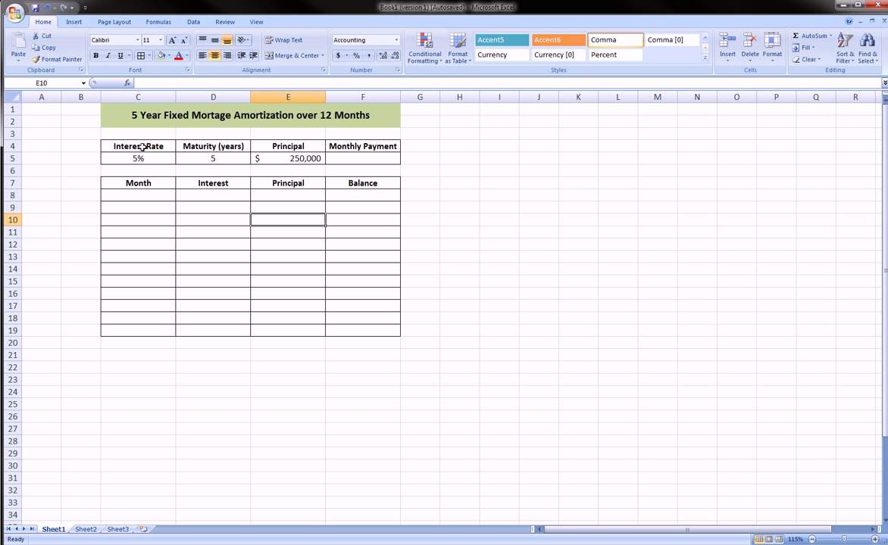
pyautogui.moveTo(142, 147); pyautogui.dragTo(137, 156)
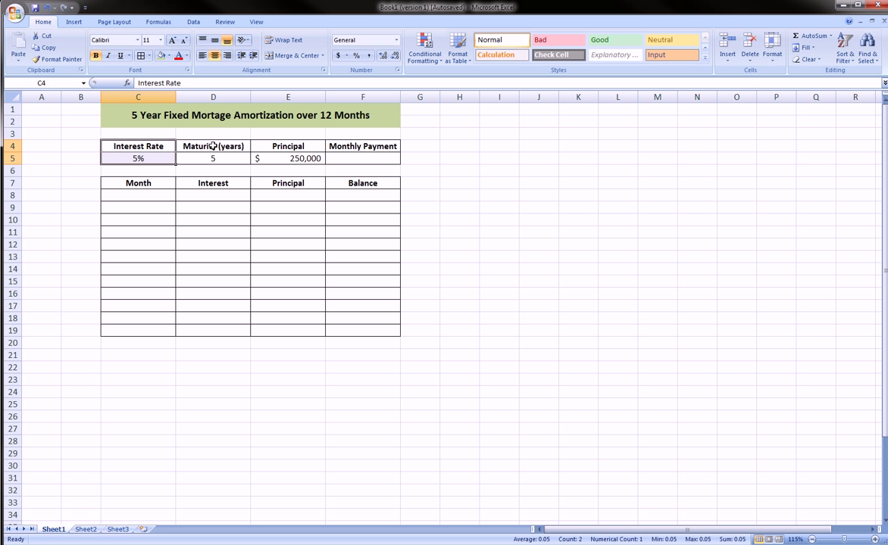
pyautogui.moveTo(209, 147); pyautogui.dragTo(220, 159)
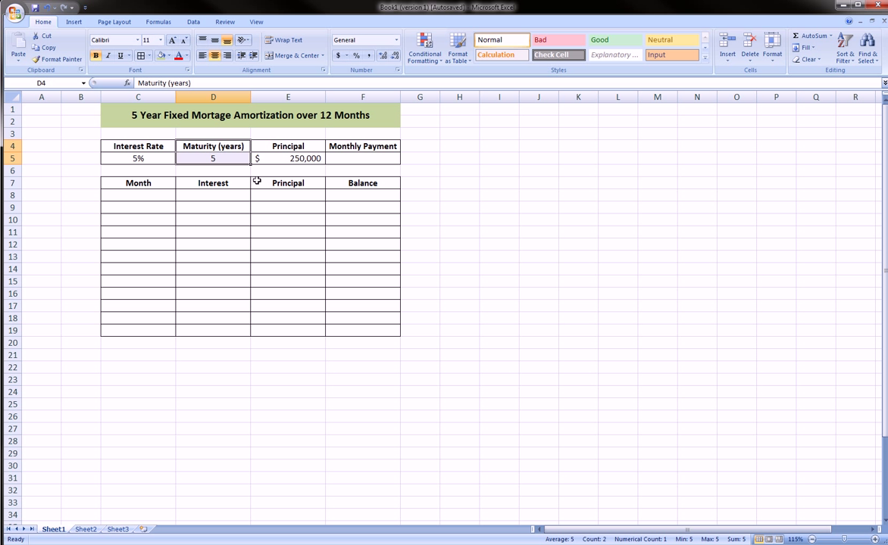
pyautogui.click(162, 160)
pyautogui.click(206, 157)
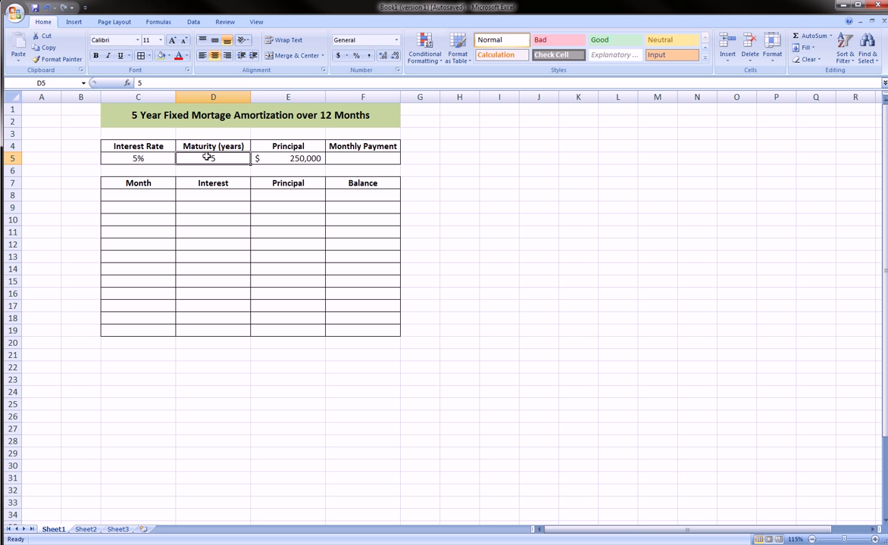
pyautogui.click(291, 158)
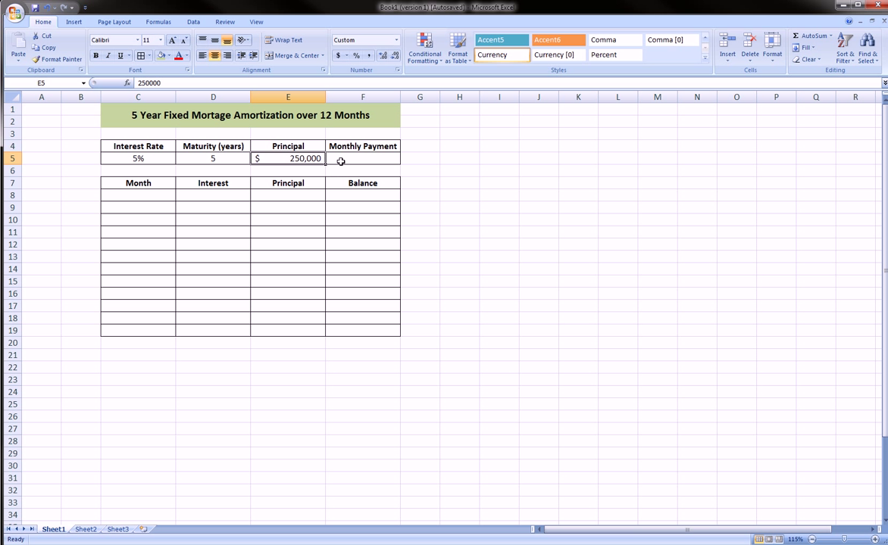
pyautogui.click(343, 160)
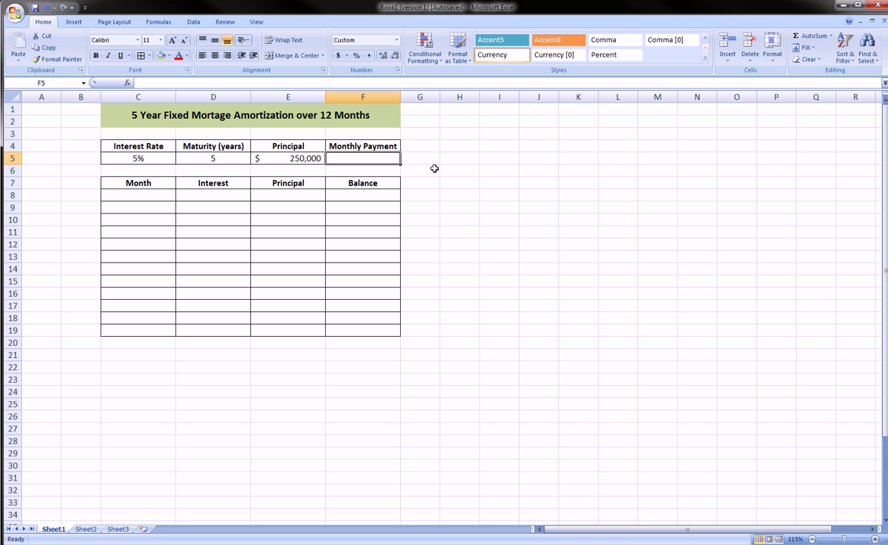
# Step: Enter =PMT(C5/12,D5*12,-E5) in F5 so Monthly Payment shows $4,718
pyautogui.write('=pmt')
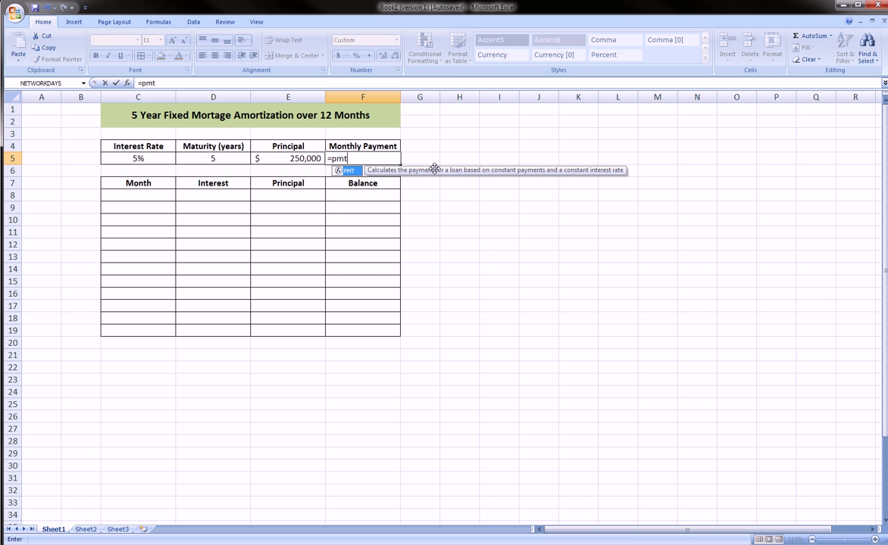
pyautogui.write('(')
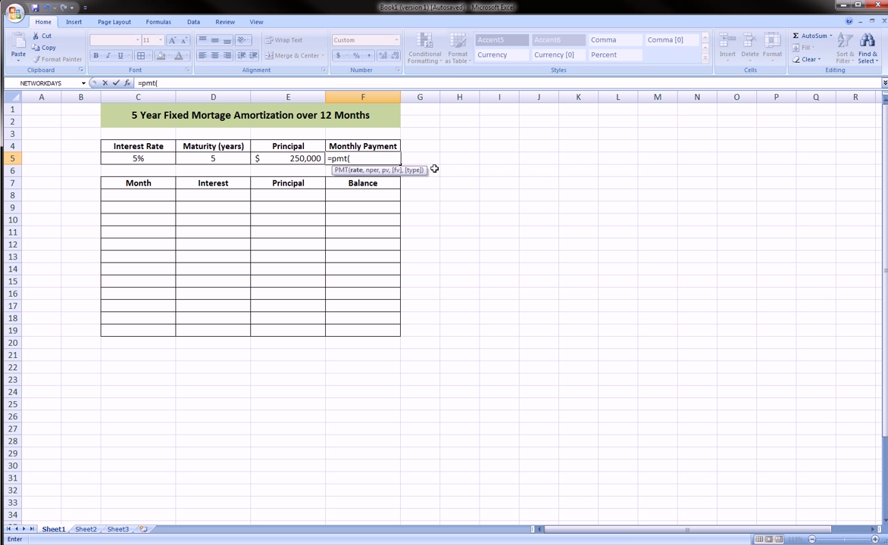
pyautogui.click(154, 160)
pyautogui.write('/12')
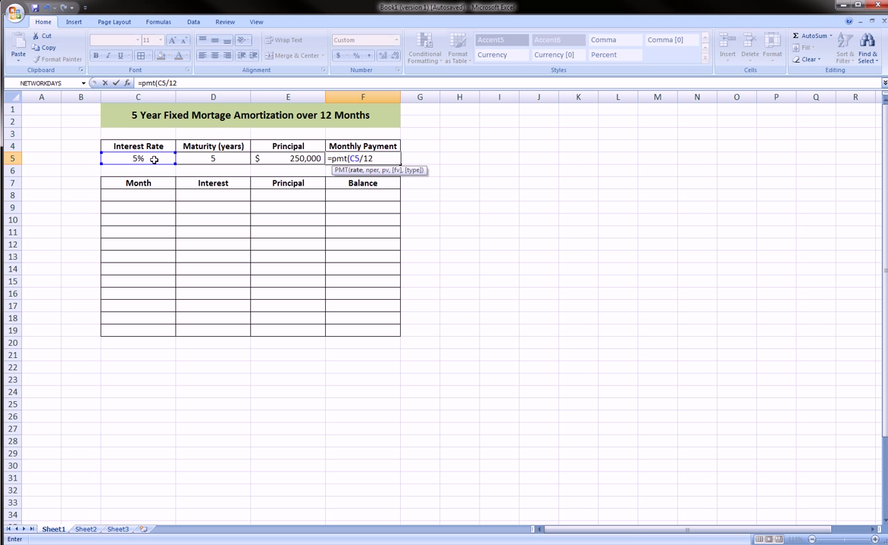
pyautogui.write(',')
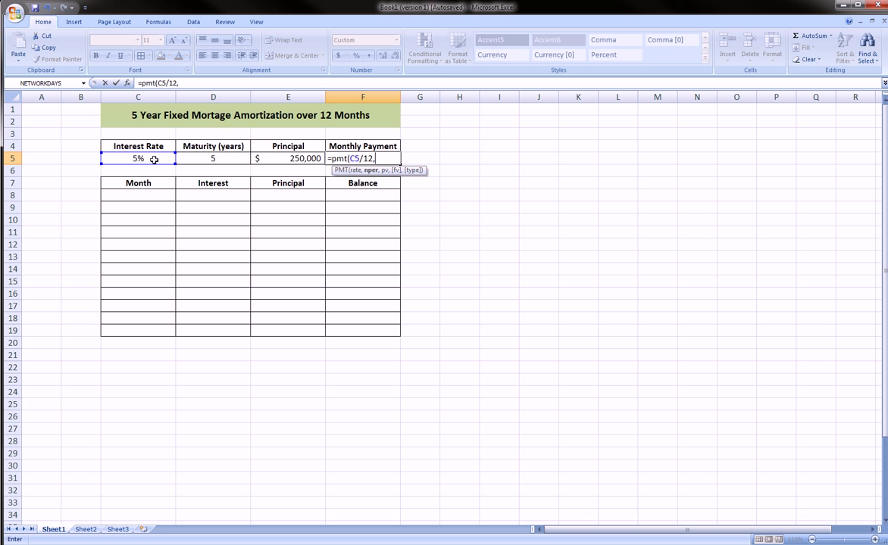
pyautogui.click(217, 159)
pyautogui.write('*12')
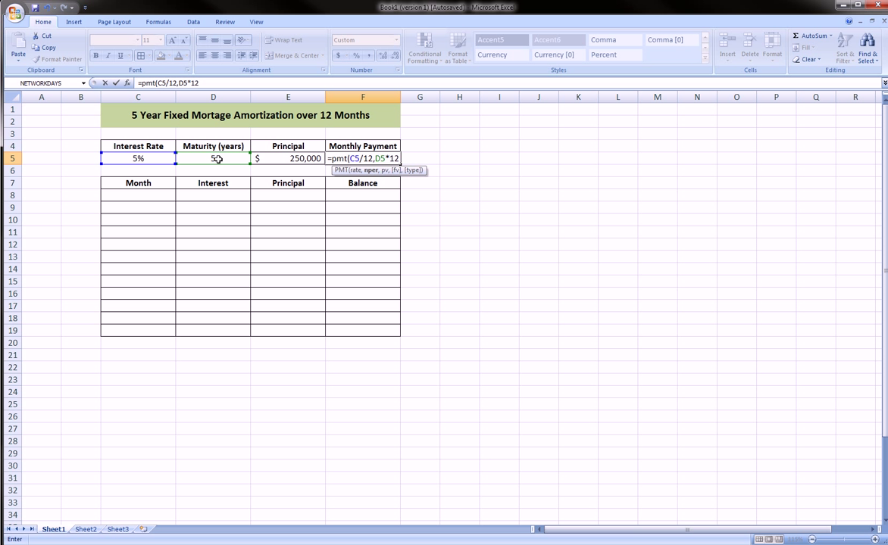
pyautogui.write(',-')
pyautogui.click(281, 161)
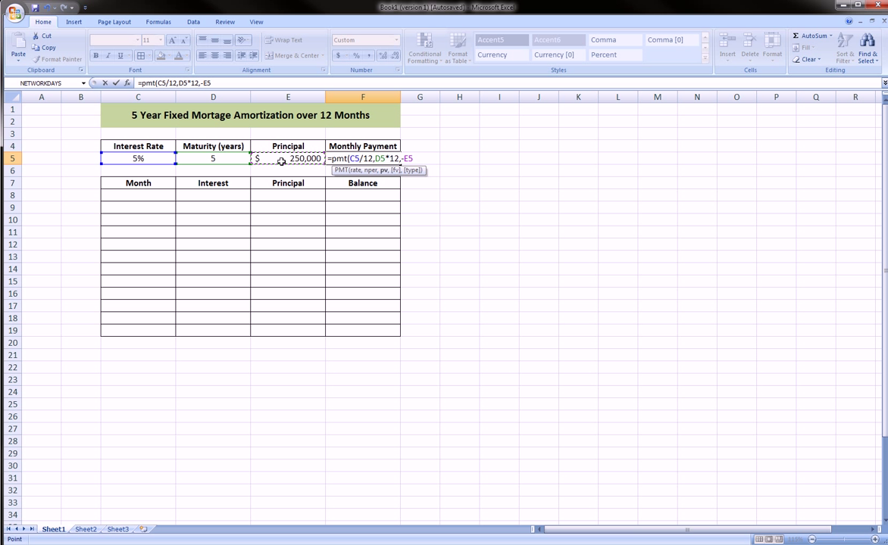
pyautogui.write(')')
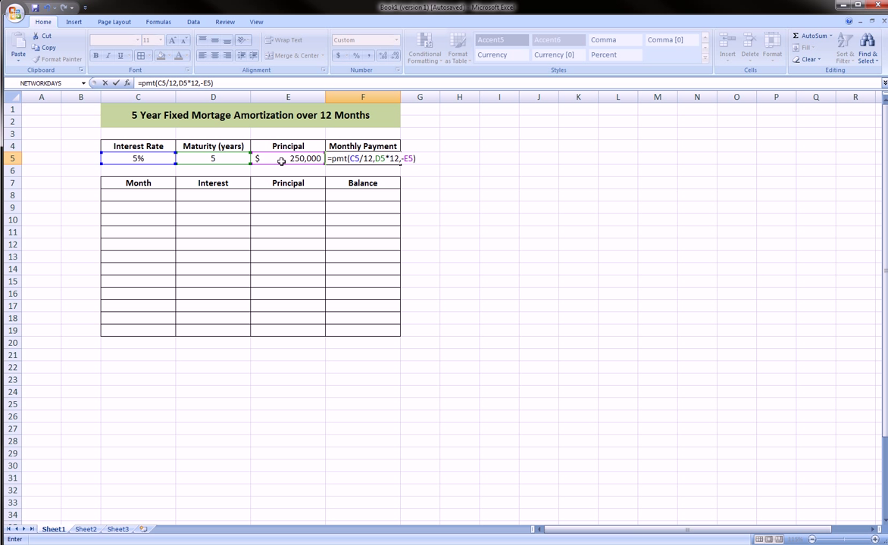
pyautogui.press('Return')
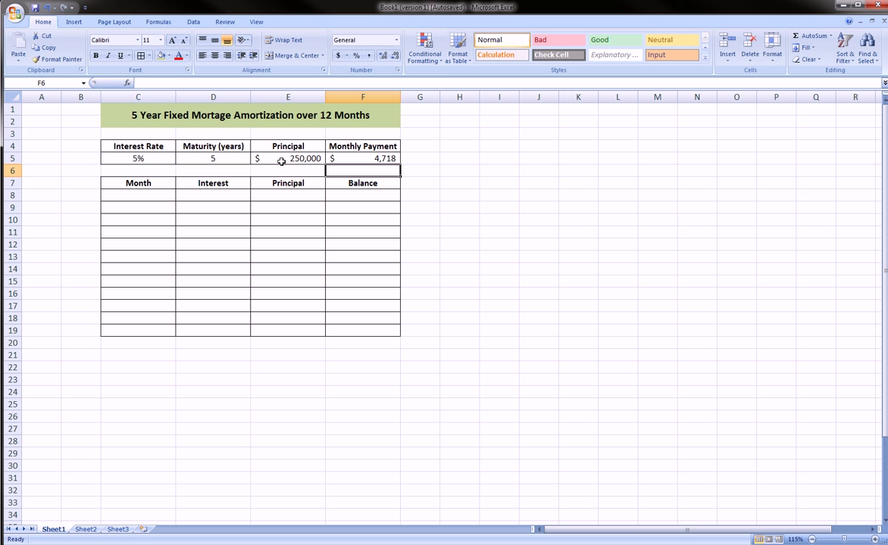
pyautogui.click(357, 156)
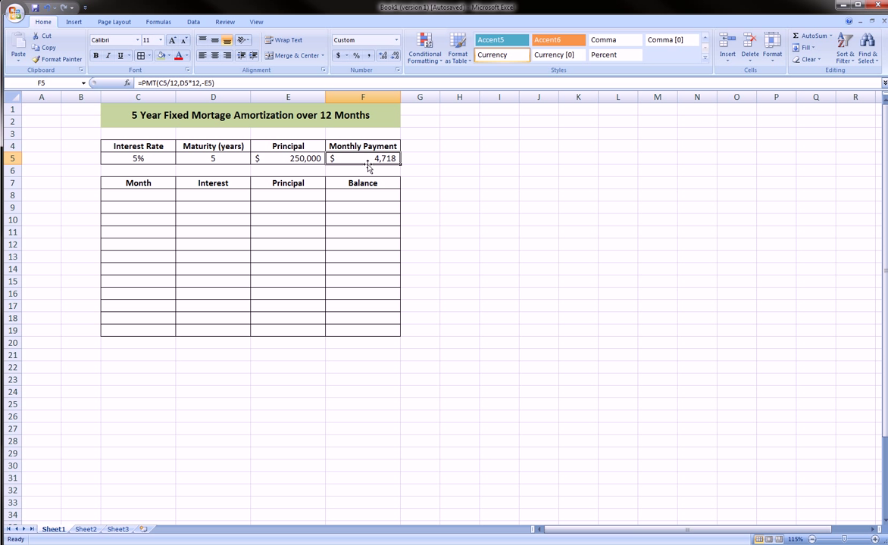
pyautogui.moveTo(325, 143)
pyautogui.mouseDown()
pyautogui.moveTo(378, 132)
pyautogui.moveTo(410, 168)
pyautogui.moveTo(333, 173)
pyautogui.moveTo(337, 155)
pyautogui.mouseUp()
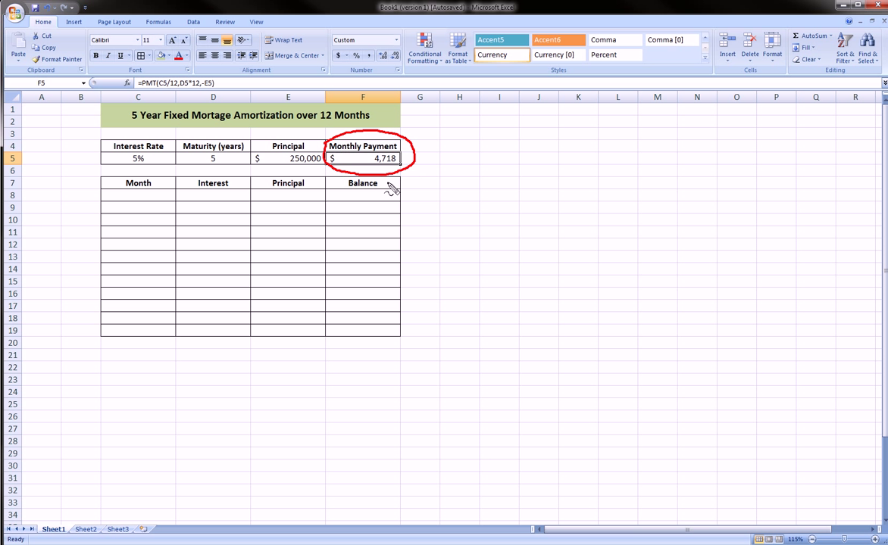
pyautogui.press('Escape')
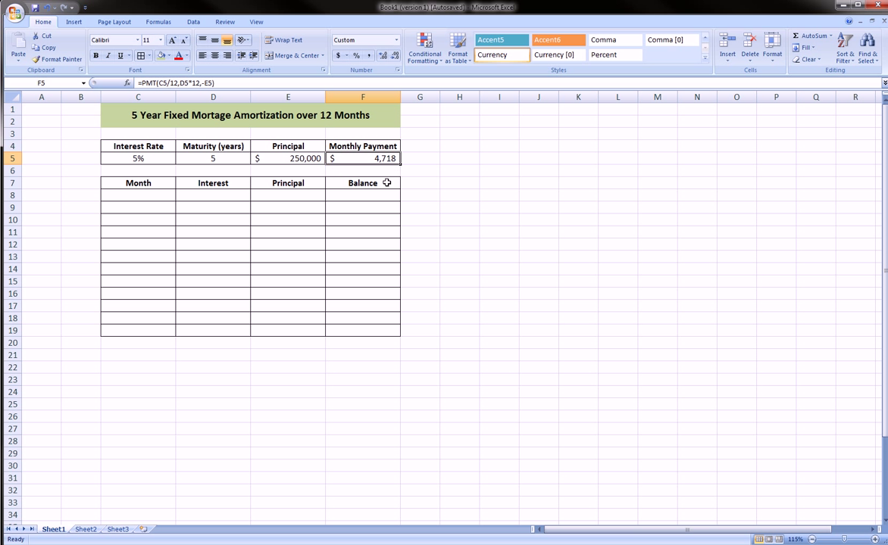
pyautogui.click(154, 197)
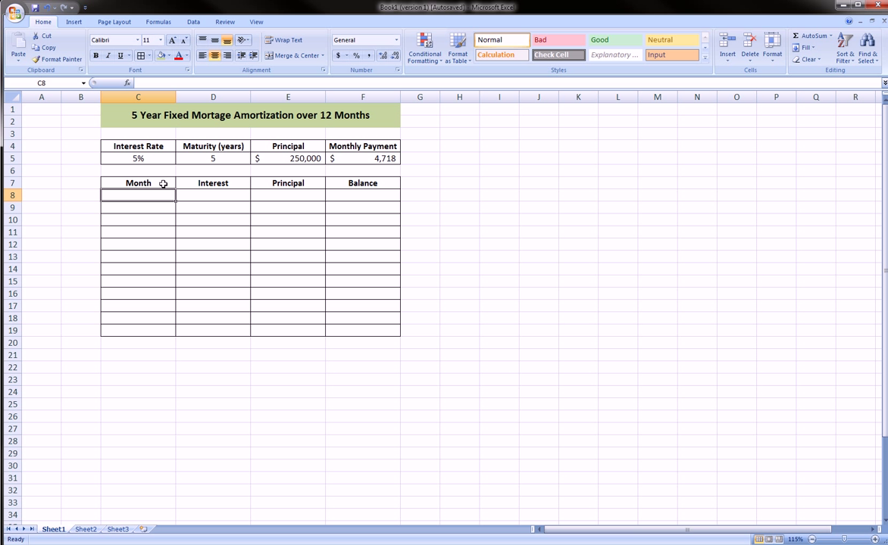
pyautogui.click(149, 182)
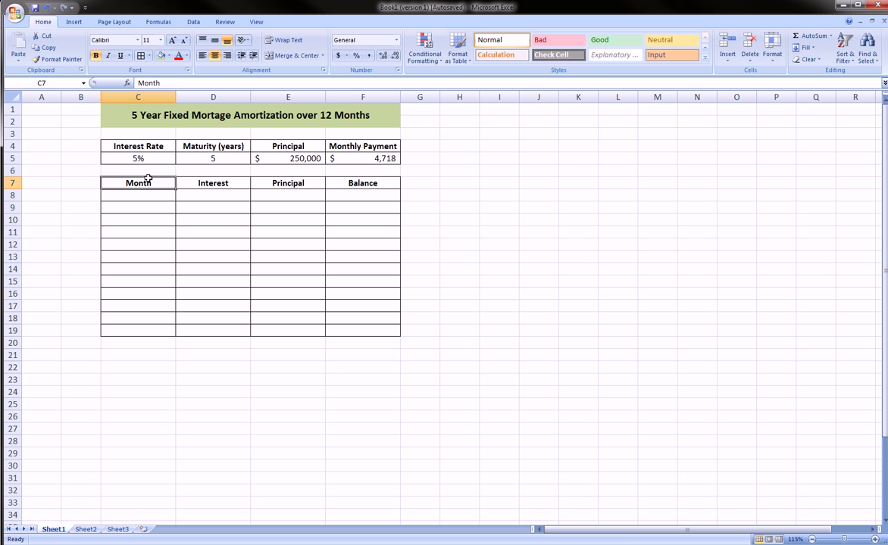
pyautogui.moveTo(107, 174)
pyautogui.mouseDown()
pyautogui.moveTo(177, 189)
pyautogui.moveTo(106, 176)
pyautogui.mouseUp()
pyautogui.click(145, 194)
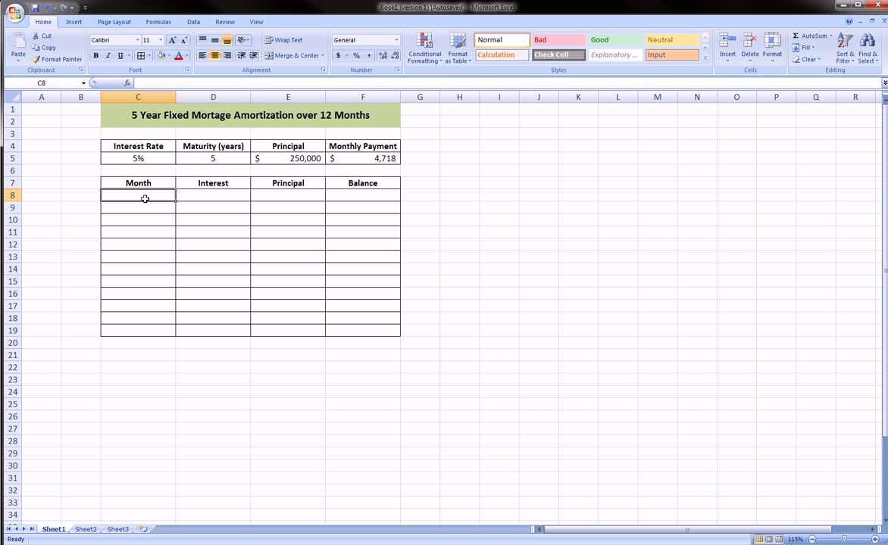
# Step: Enter 1 as the first month number in C8
pyautogui.click(148, 245)
pyautogui.click(151, 194)
pyautogui.write('1')
pyautogui.press('Return')
pyautogui.click(153, 200)
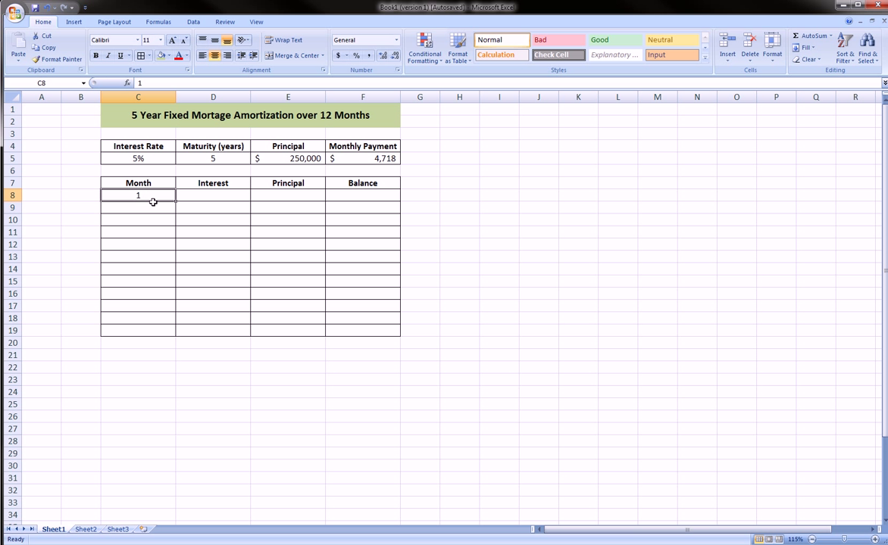
# Step: Fill a linear column series from 1 with step 1 and stop value 60
pyautogui.moveTo(783, 38)
pyautogui.mouseDown()
pyautogui.moveTo(831, 40)
pyautogui.moveTo(788, 53)
pyautogui.mouseUp()
pyautogui.press('Escape')
pyautogui.click(809, 48)
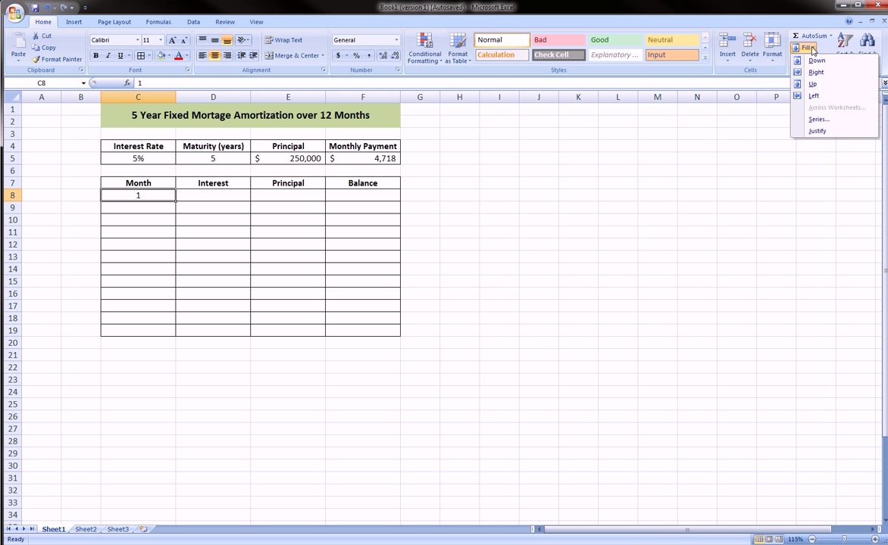
pyautogui.click(818, 119)
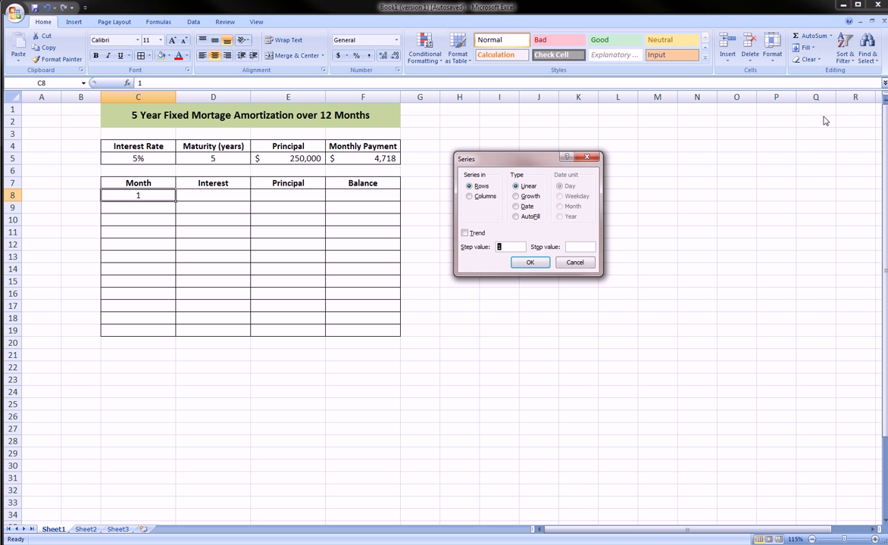
pyautogui.click(469, 196)
pyautogui.click(581, 247)
pyautogui.write('60')
pyautogui.doubleClick(509, 247)
pyautogui.click(536, 263)
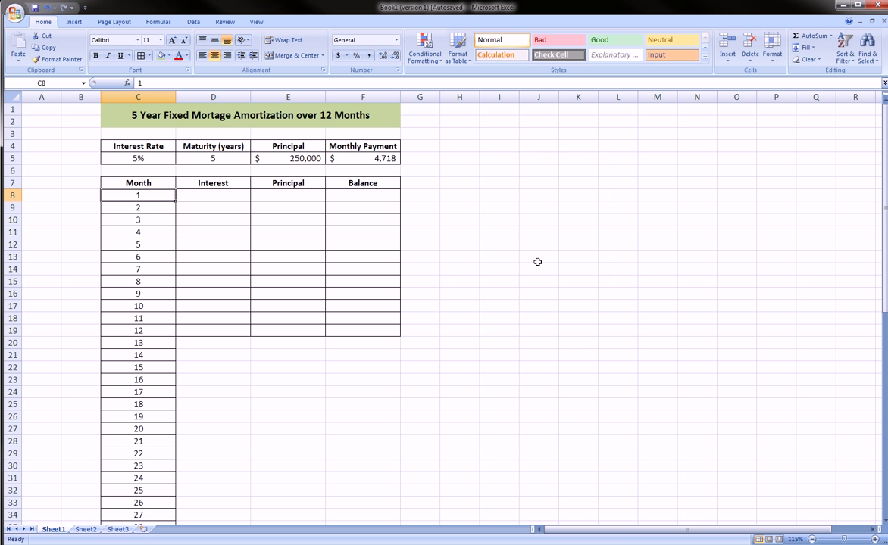
# Step: Scroll down to confirm the Month series ends at 60 in C67
pyautogui.scroll(-7, 198, 251)
pyautogui.scroll(-8, 199, 252)
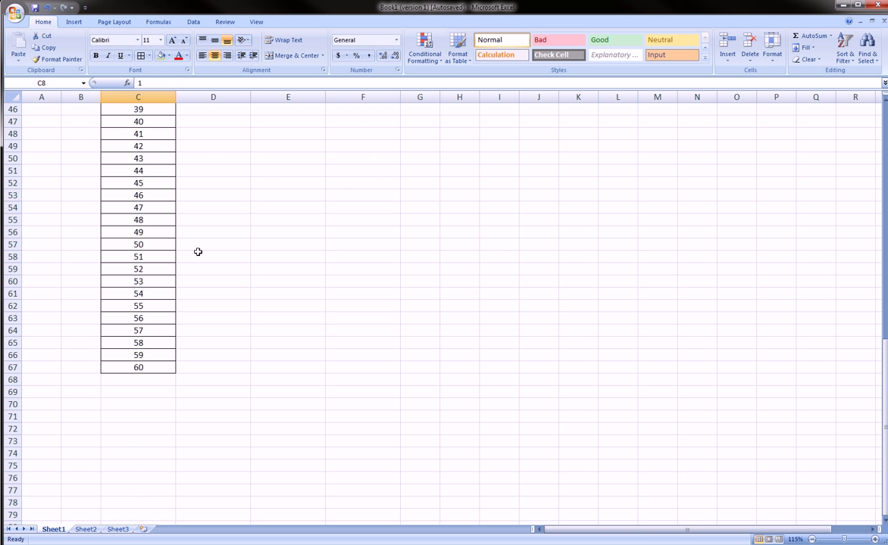
pyautogui.click(155, 367)
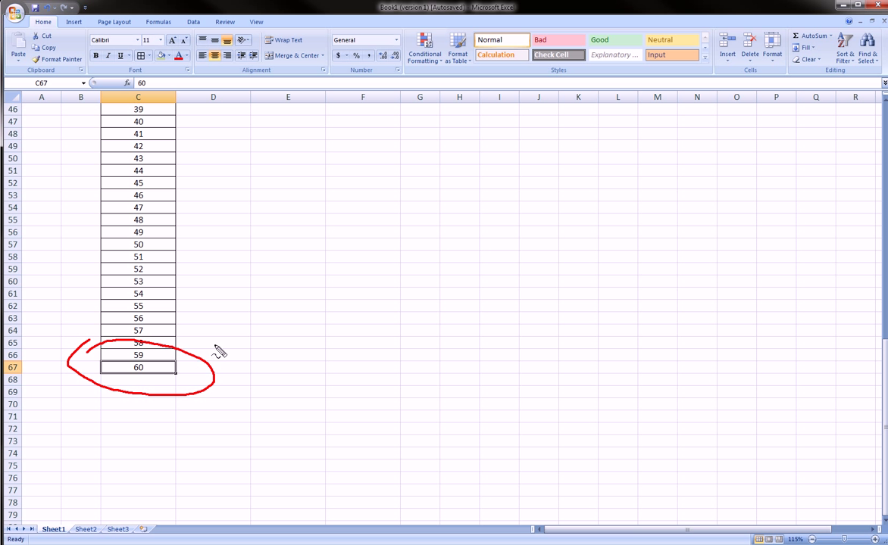
pyautogui.scroll(12, 216, 342)
pyautogui.scroll(3, 216, 341)
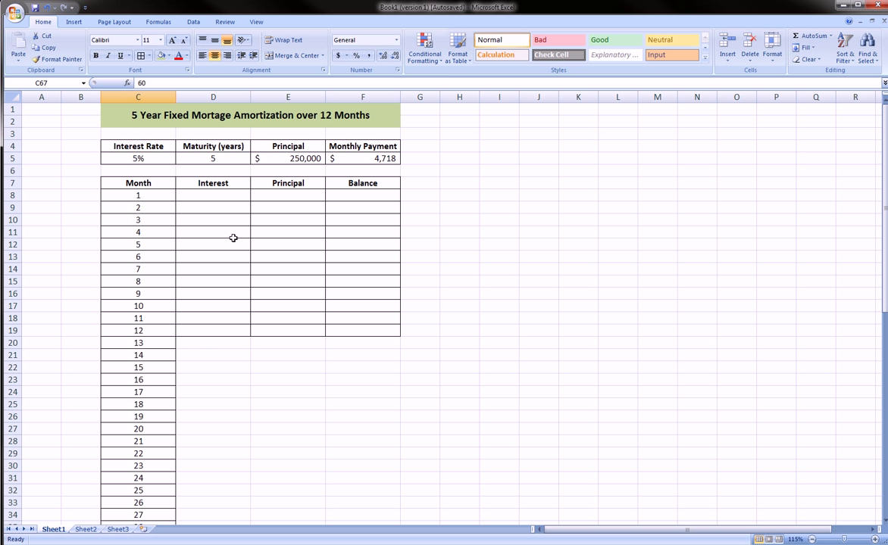
# Step: Start an IPMT formula in D8 with the absolute rate $C$5/12
pyautogui.click(227, 193)
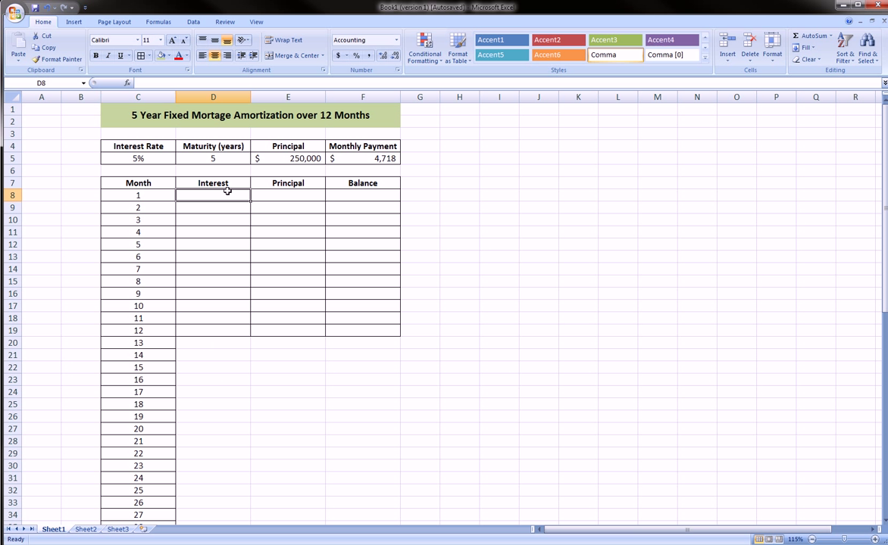
pyautogui.write('=ipm')
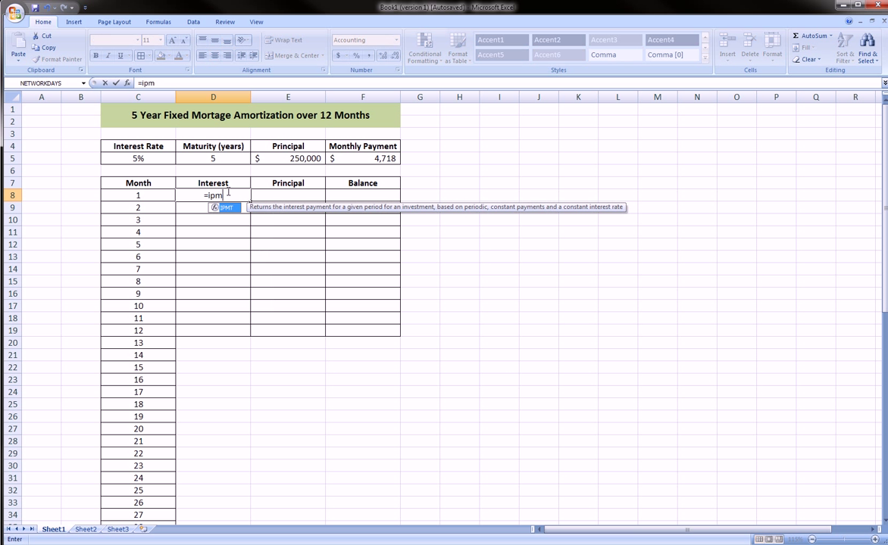
pyautogui.write('t(')
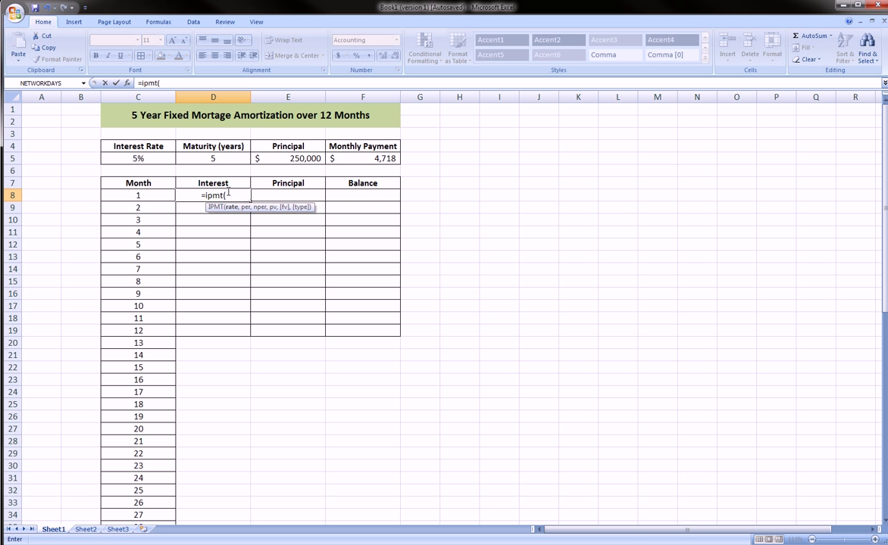
pyautogui.click(150, 159)
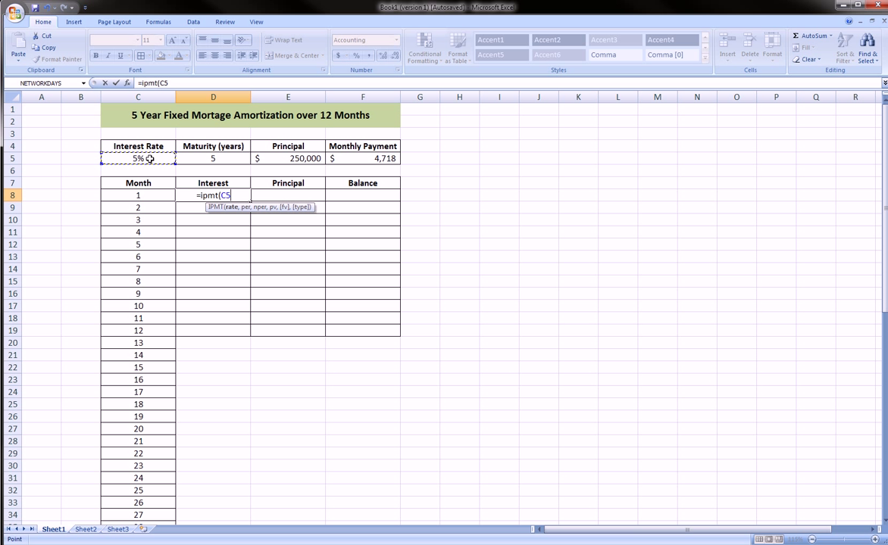
pyautogui.click(164, 84)
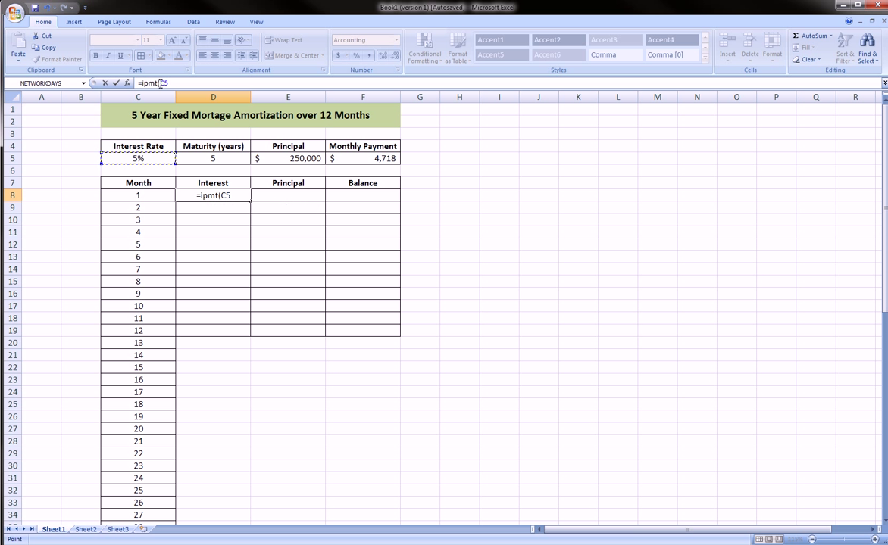
pyautogui.write('$')
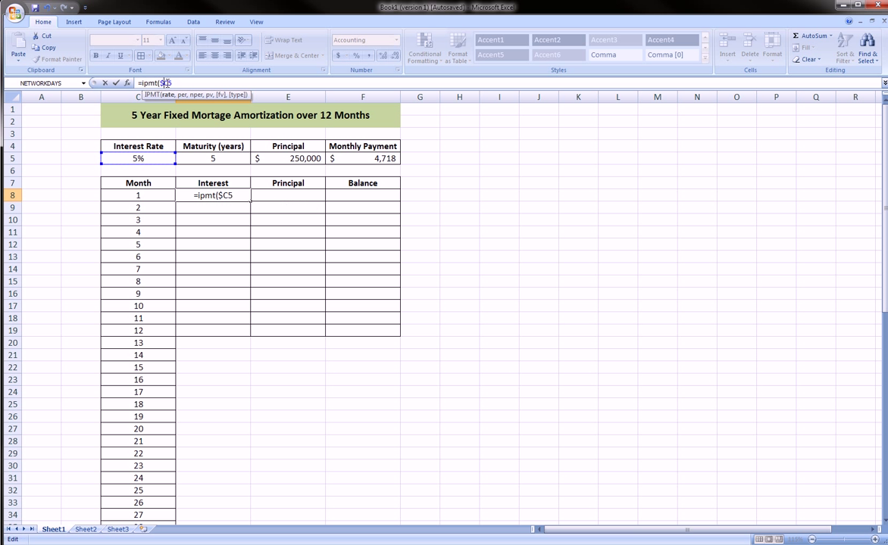
pyautogui.press('Right')
pyautogui.write('$')
pyautogui.write('/12')
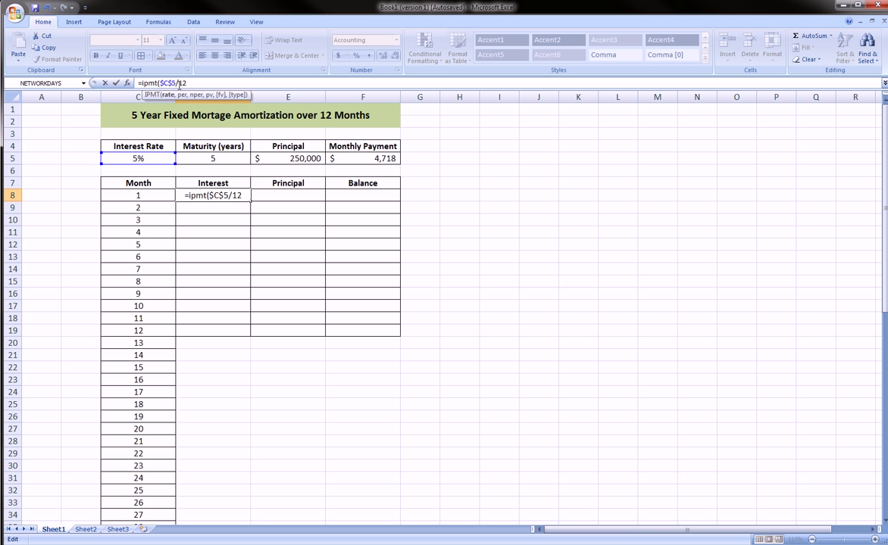
pyautogui.write(',')
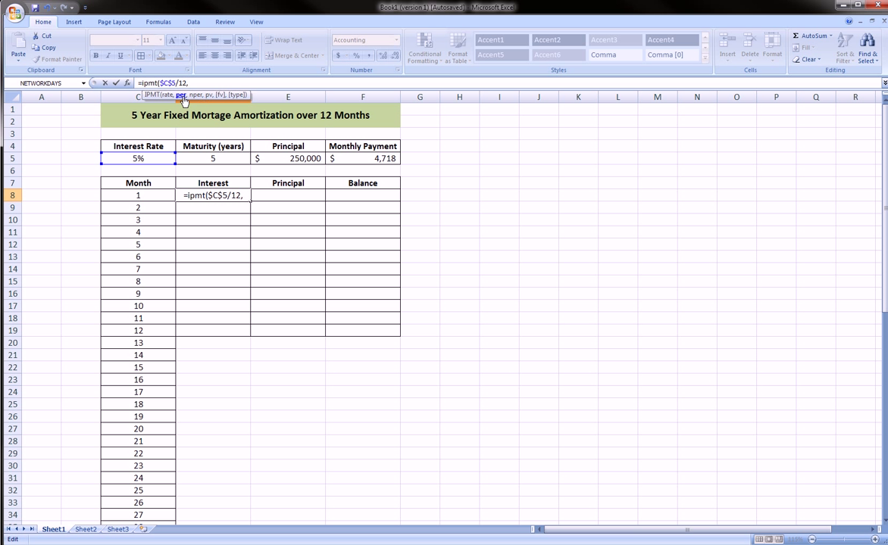
# Step: Complete it with period C8, term $D$5*12 and principal $E$5, giving ($1,041.67)
pyautogui.click(147, 197)
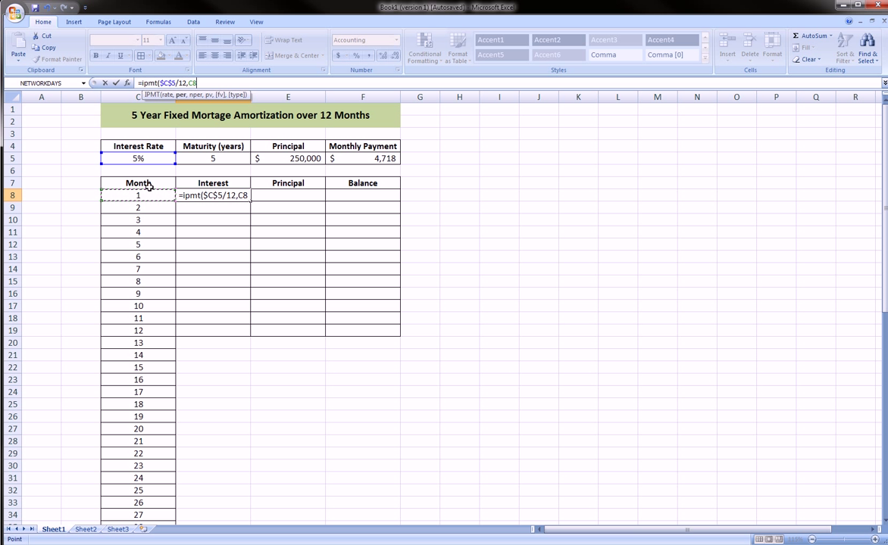
pyautogui.write(',')
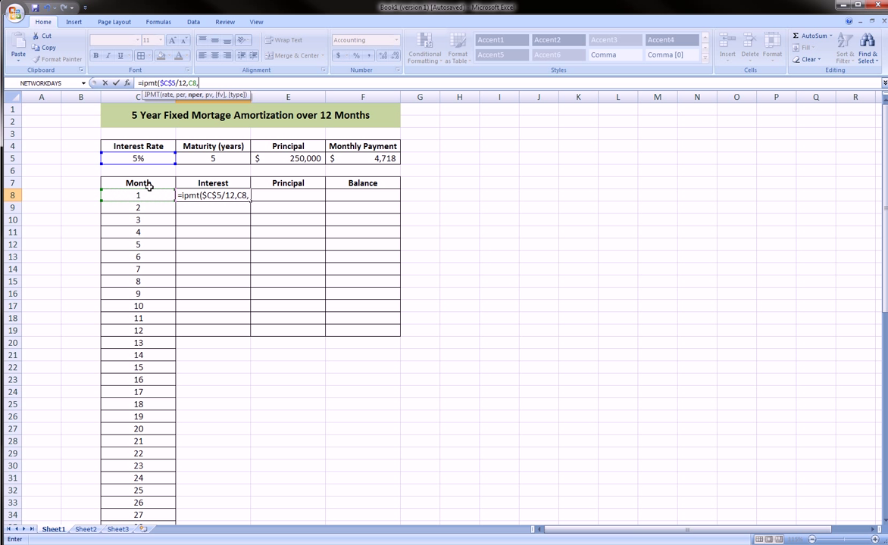
pyautogui.click(210, 159)
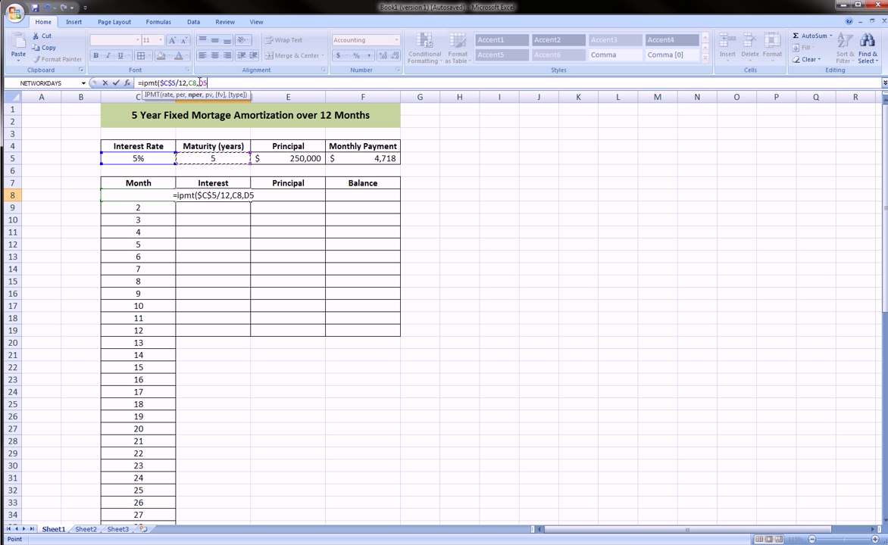
pyautogui.write('*12')
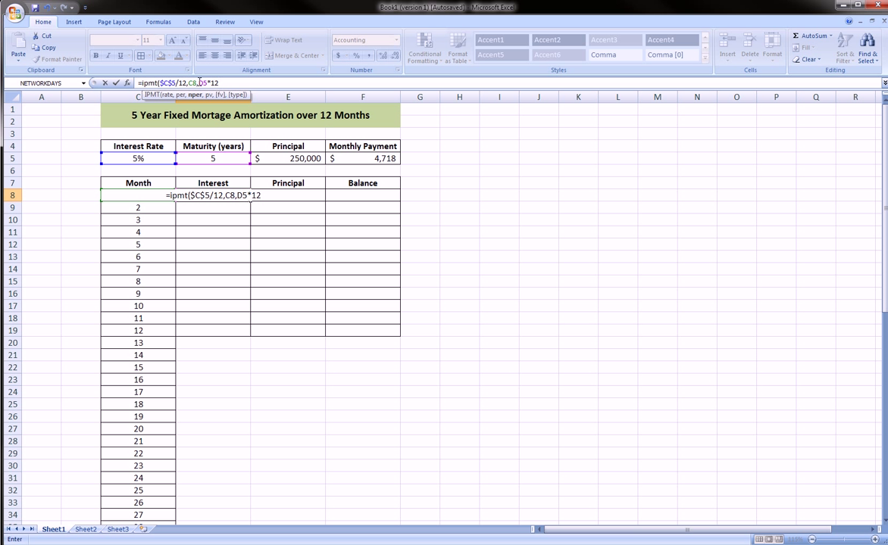
pyautogui.click(200, 82)
pyautogui.write('$C')
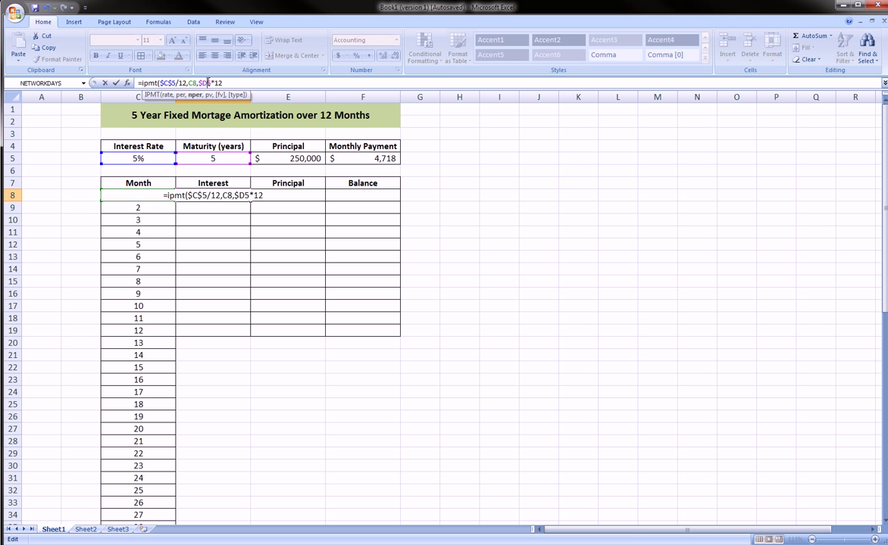
pyautogui.write('$')
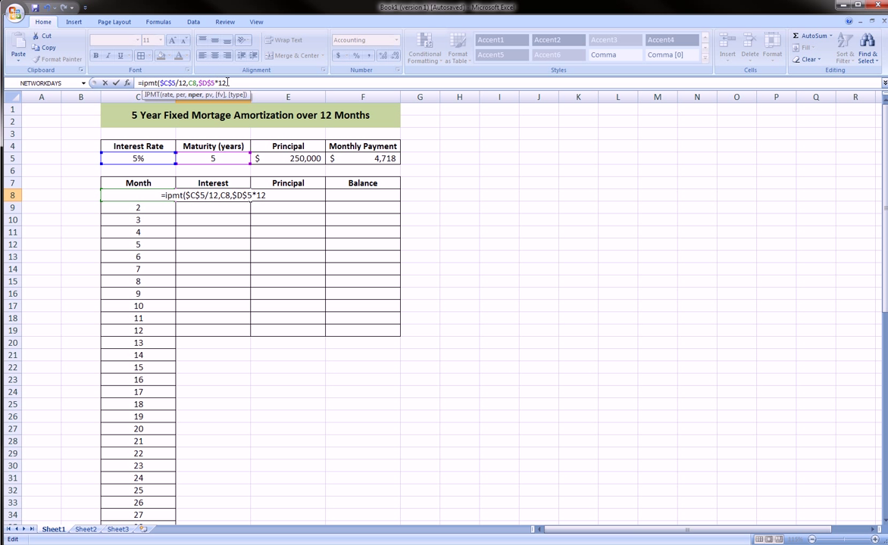
pyautogui.click(244, 82)
pyautogui.write(',')
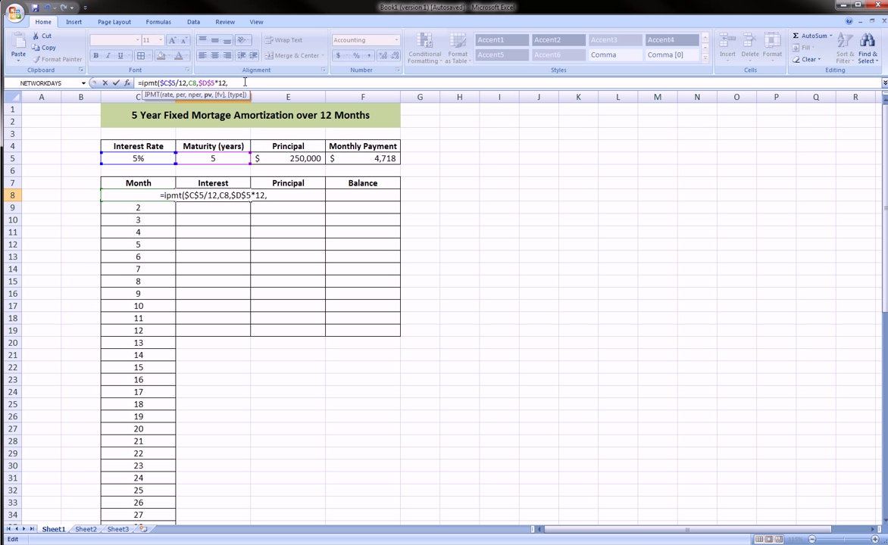
pyautogui.click(302, 159)
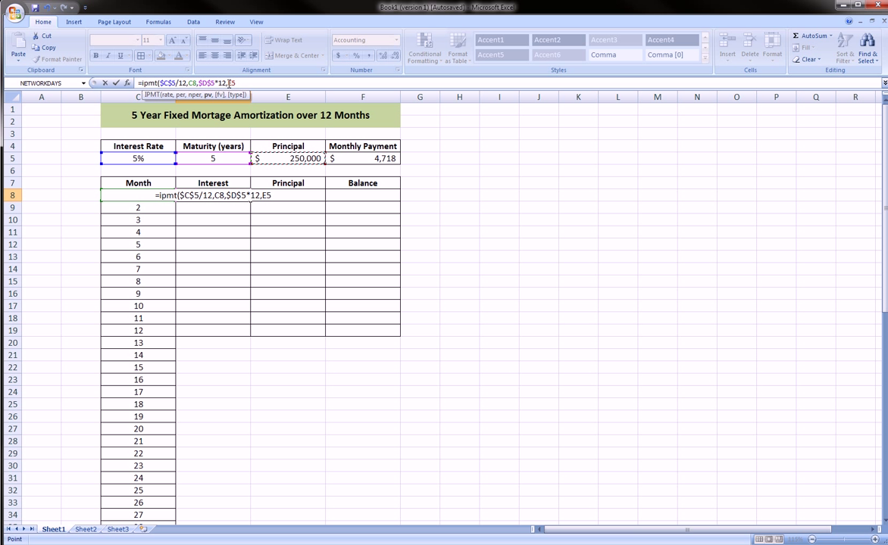
pyautogui.click(229, 84)
pyautogui.write('$')
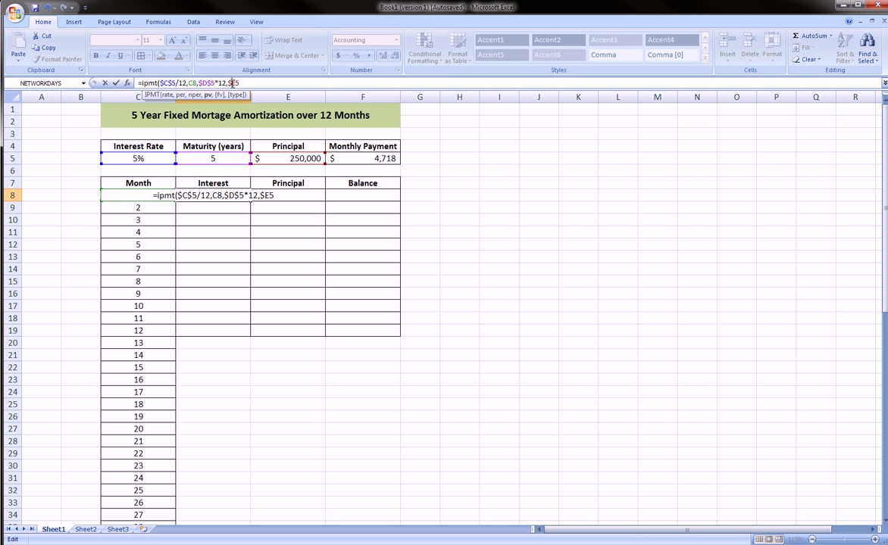
pyautogui.click(235, 84)
pyautogui.write('$')
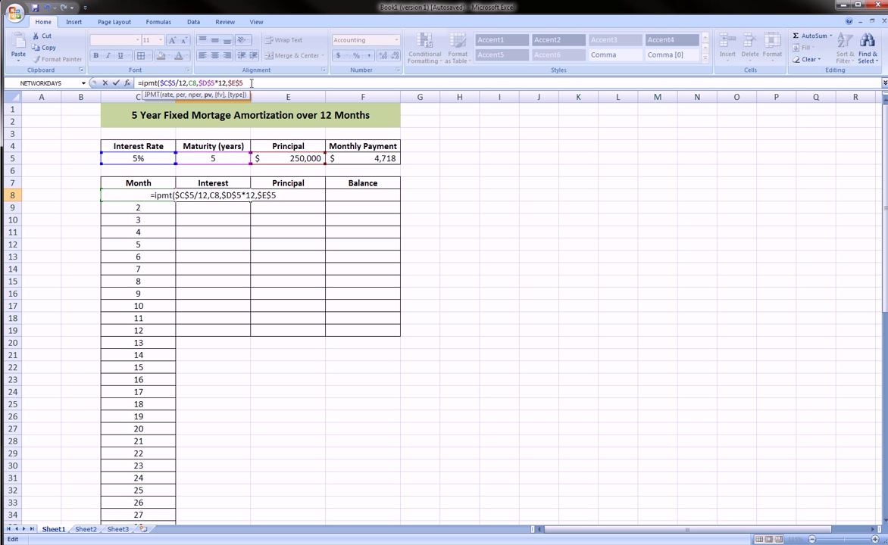
pyautogui.write(')')
pyautogui.press('Return')
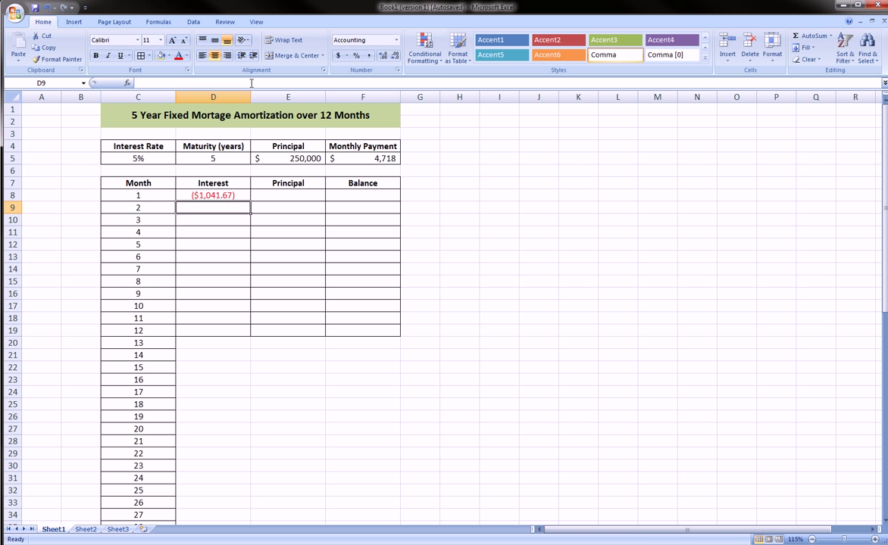
# Step: Change the principal argument to -$E$5 so month 1 interest shows $1,041.67
pyautogui.click(215, 195)
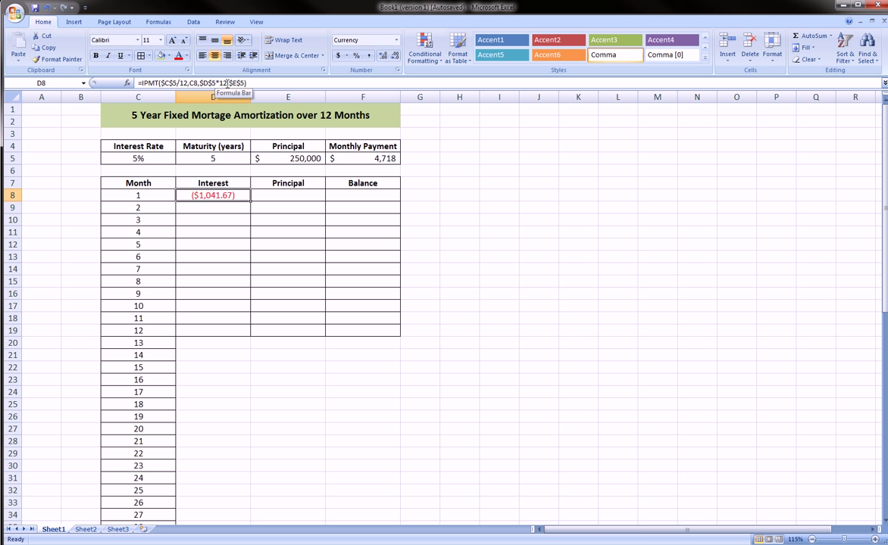
pyautogui.click(231, 83)
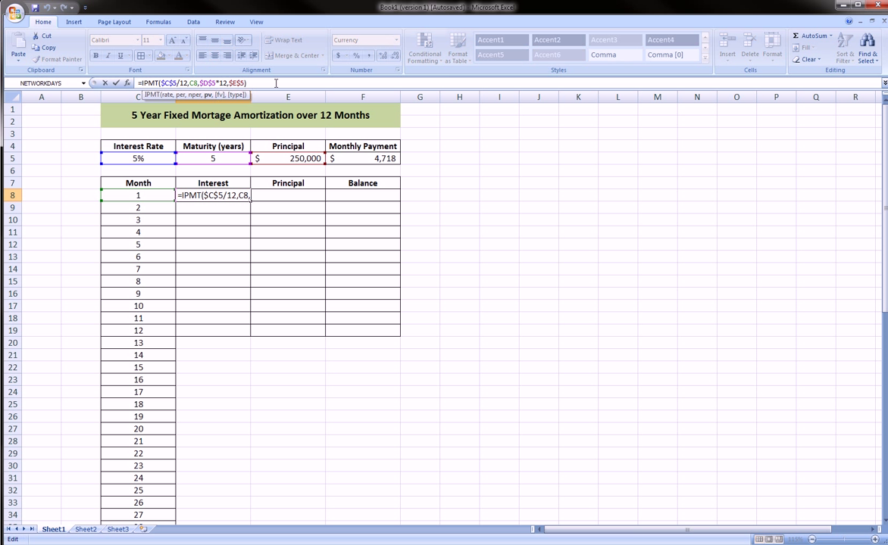
pyautogui.write('-')
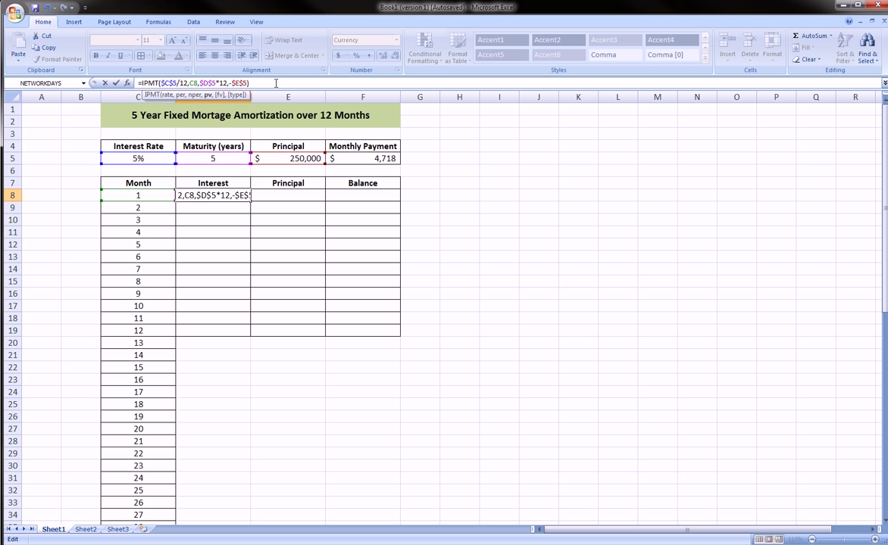
pyautogui.press('Return')
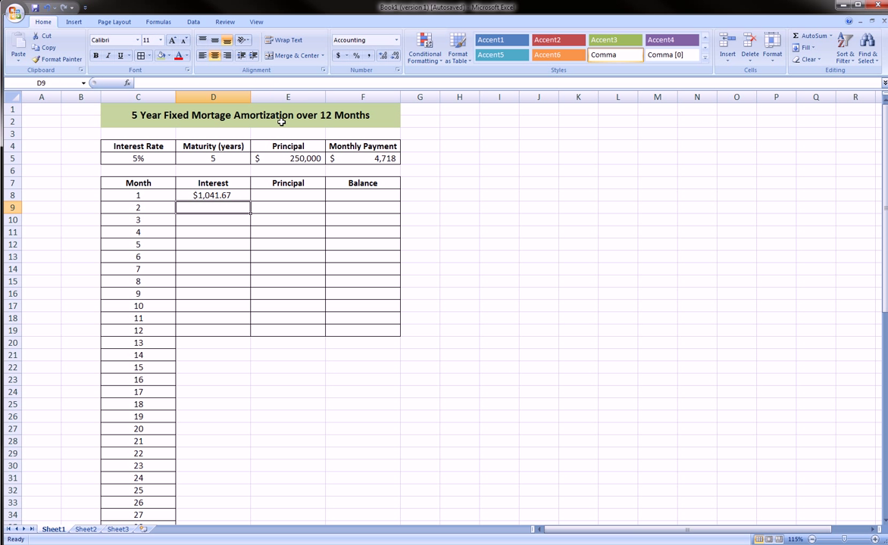
pyautogui.click(279, 196)
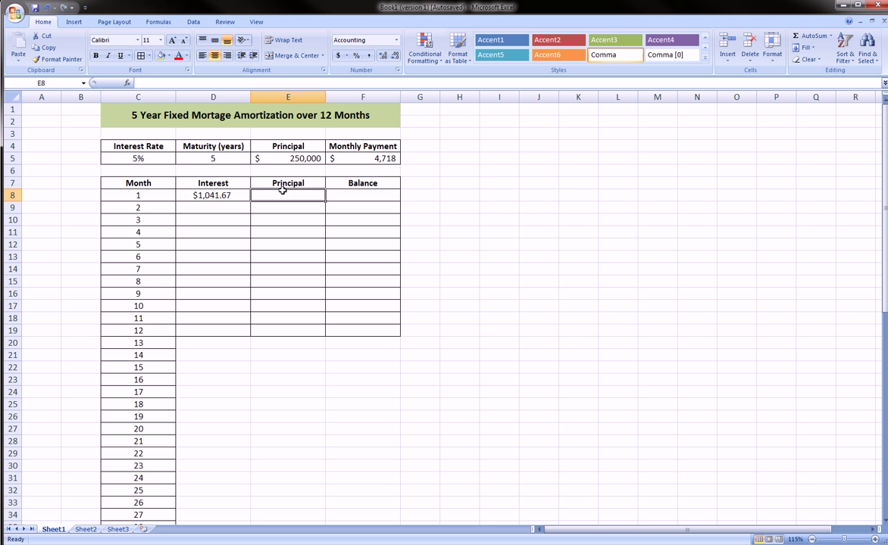
# Step: Start a PPMT formula in E8 with absolute rate $C$5/12 and period C8
pyautogui.write('=')
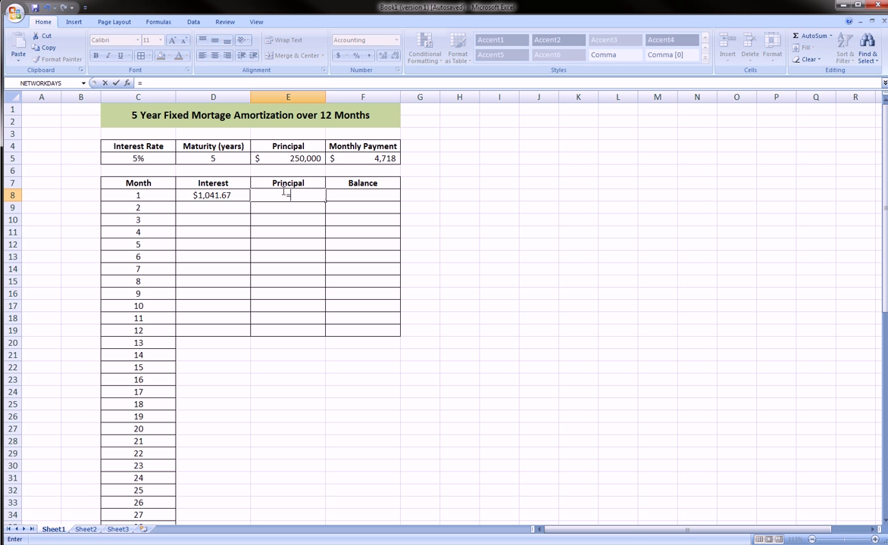
pyautogui.write('ppm')
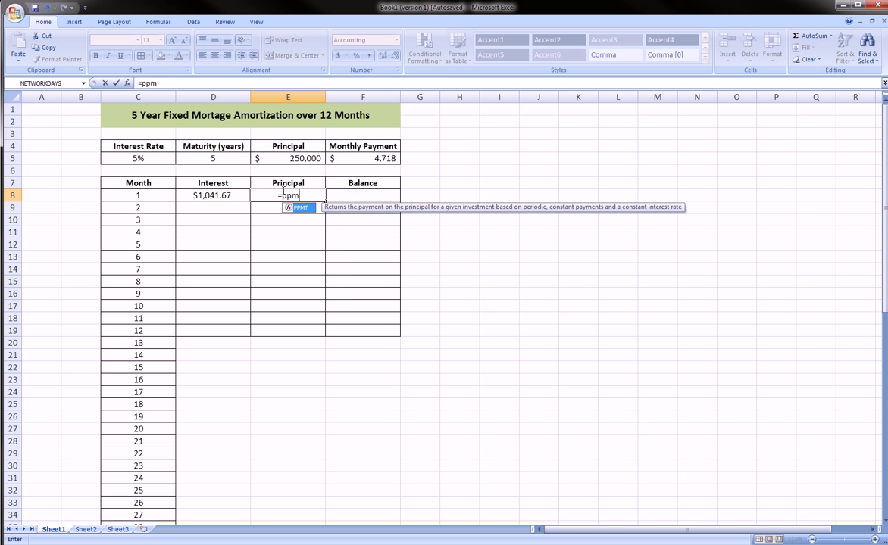
pyautogui.write('t(')
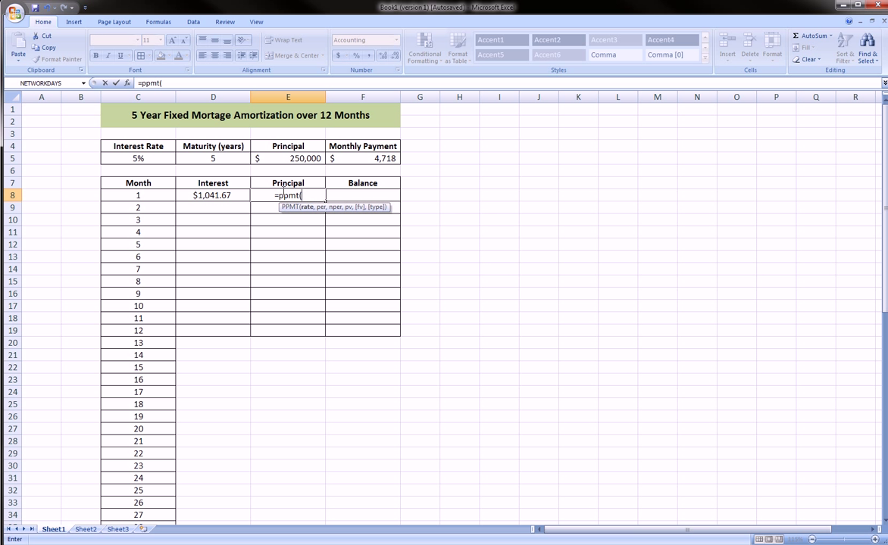
pyautogui.click(129, 158)
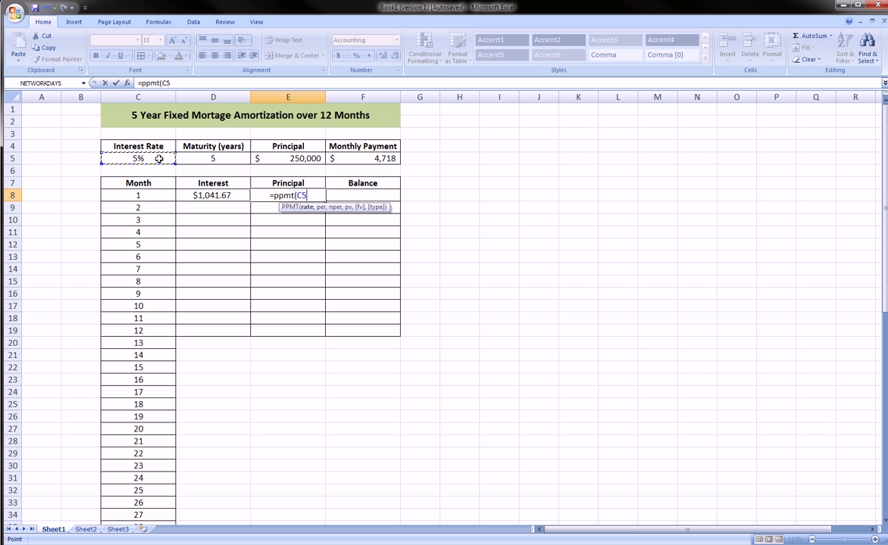
pyautogui.write('/12')
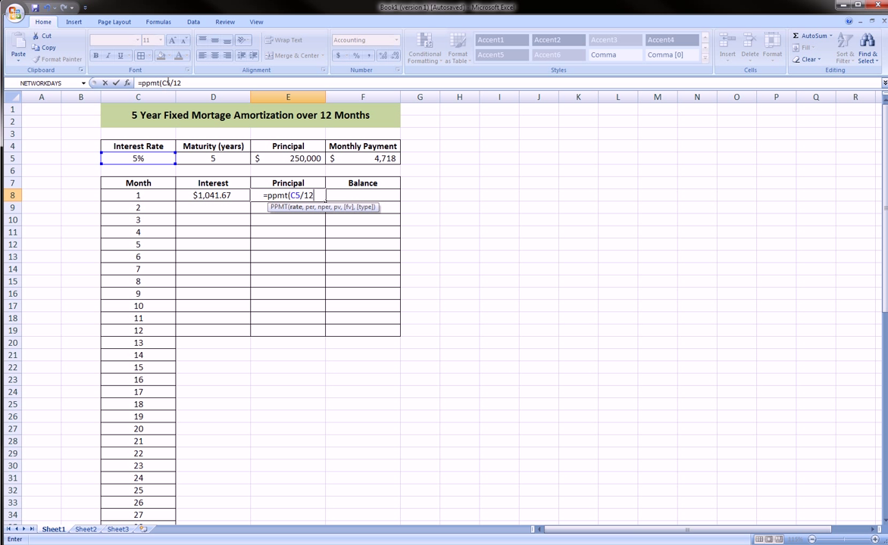
pyautogui.click(165, 83)
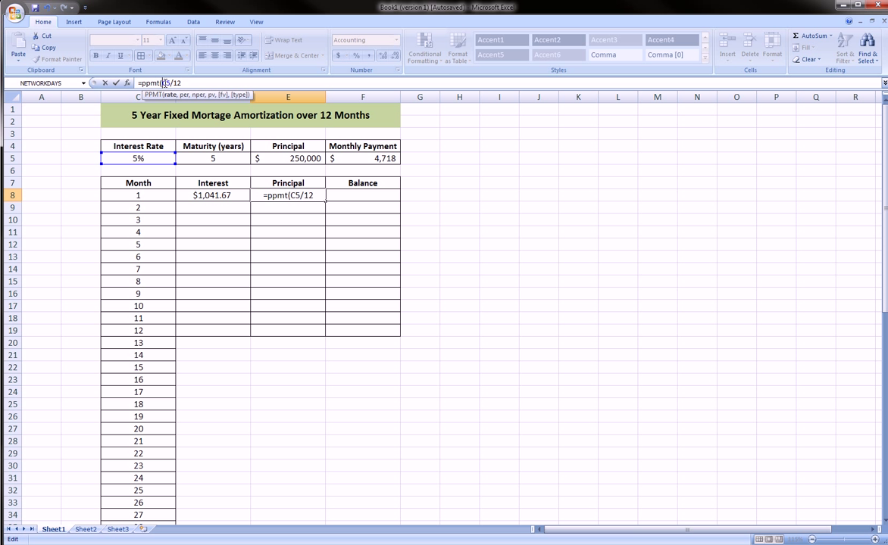
pyautogui.write('$')
pyautogui.click(170, 84)
pyautogui.write('$')
pyautogui.click(192, 83)
pyautogui.write(',')
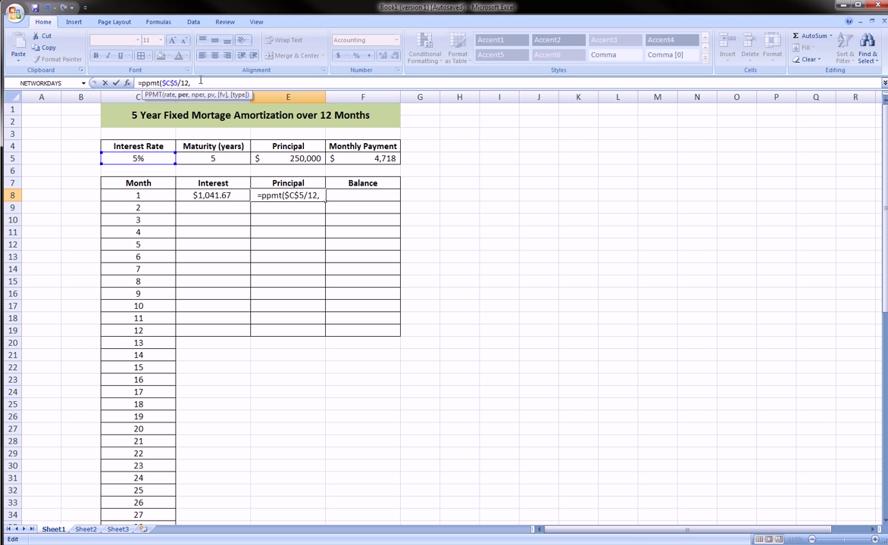
pyautogui.click(147, 193)
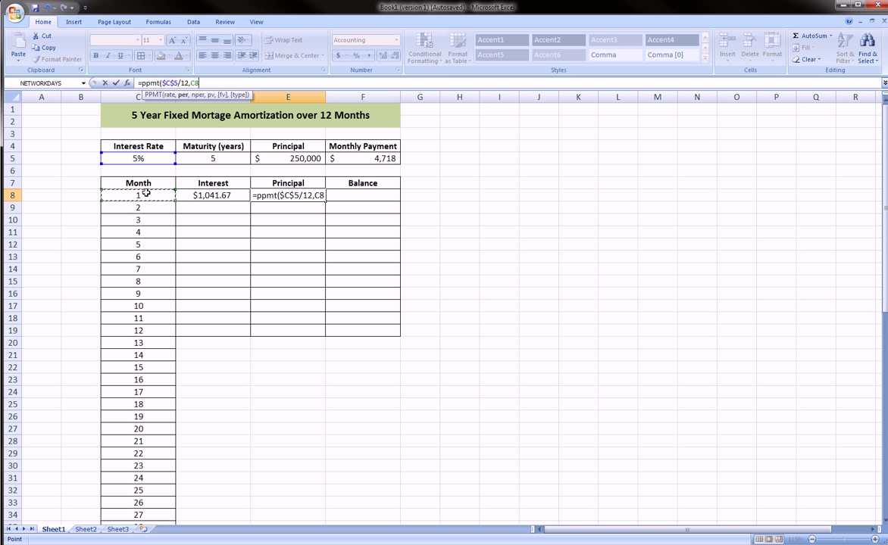
pyautogui.write(',')
# Step: Finish it with term $D$5*12 and principal -$E$5, giving $3,676.14
pyautogui.click(213, 159)
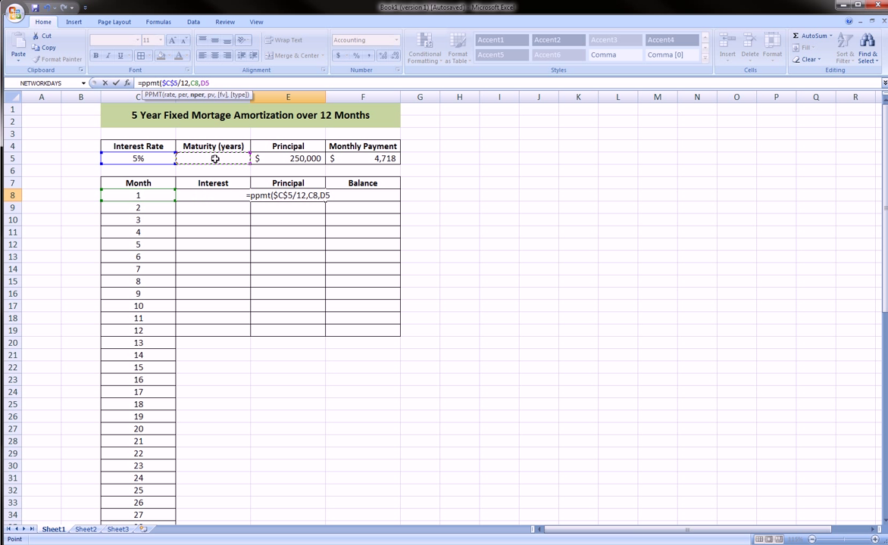
pyautogui.write('*')
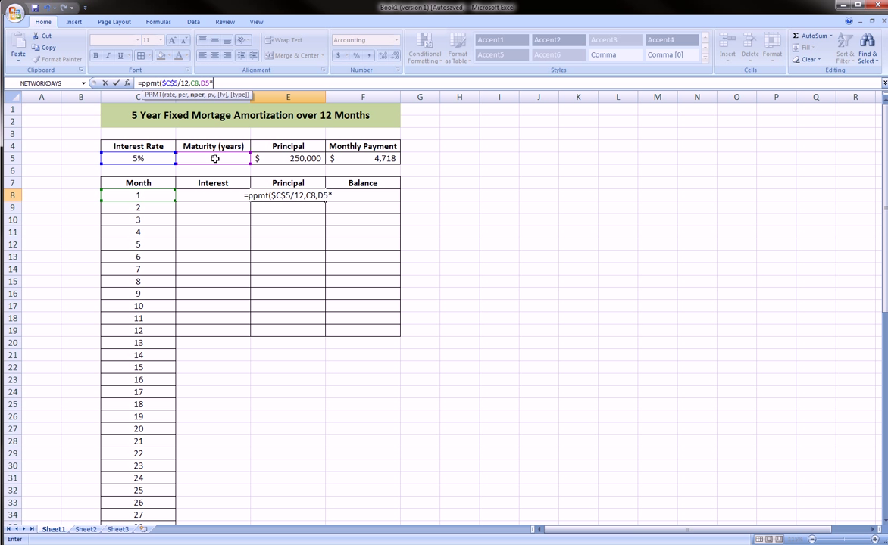
pyautogui.write('12')
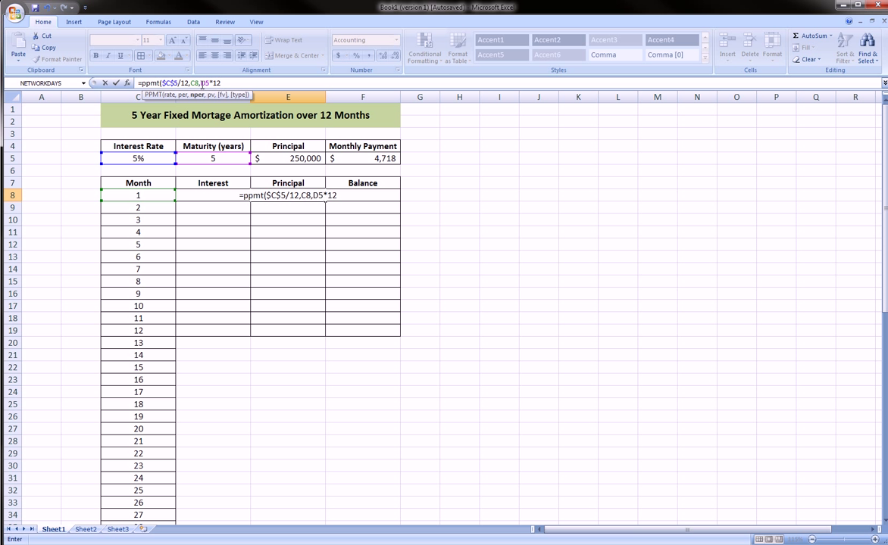
pyautogui.click(202, 83)
pyautogui.write('$')
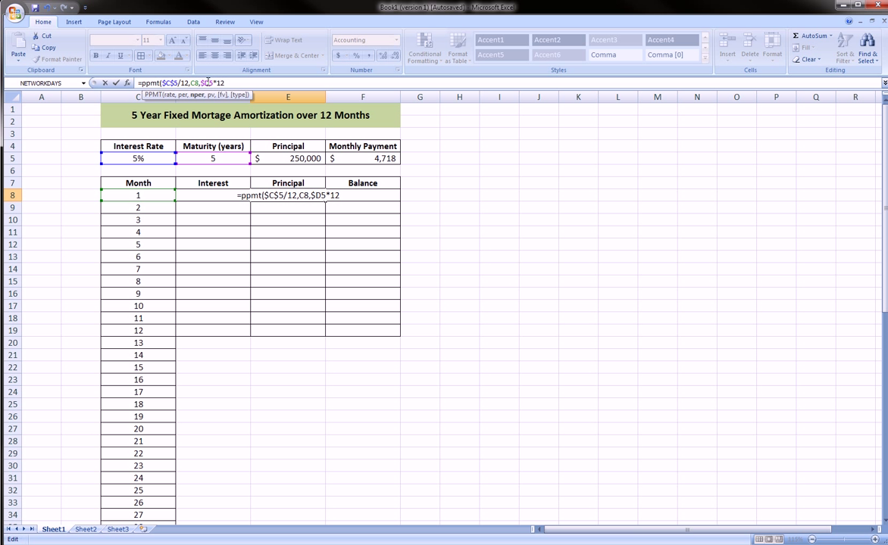
pyautogui.click(207, 83)
pyautogui.write('$')
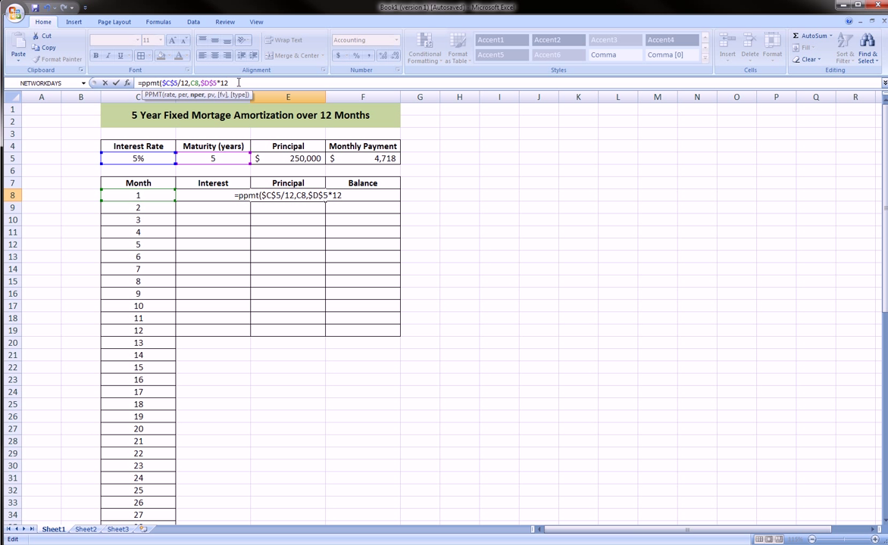
pyautogui.click(238, 82)
pyautogui.write(',')
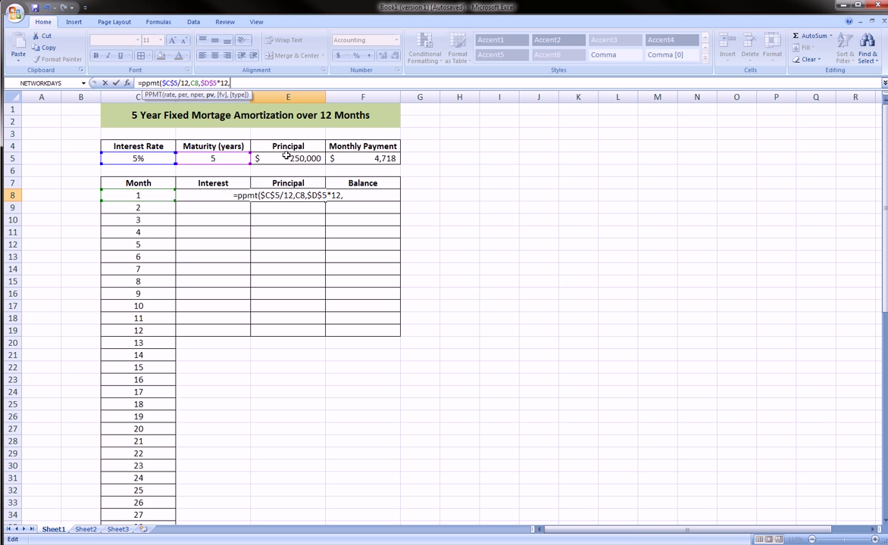
pyautogui.write('-')
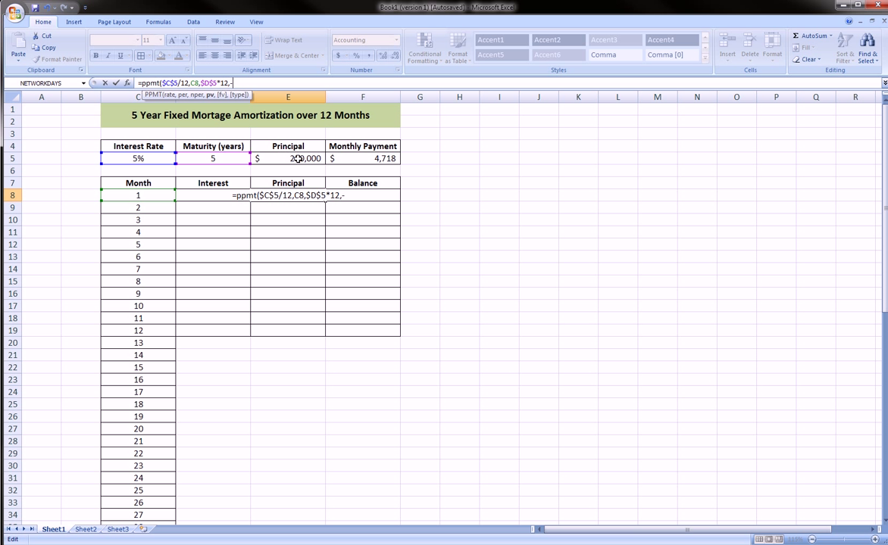
pyautogui.click(290, 160)
pyautogui.click(236, 83)
pyautogui.write('$E$')
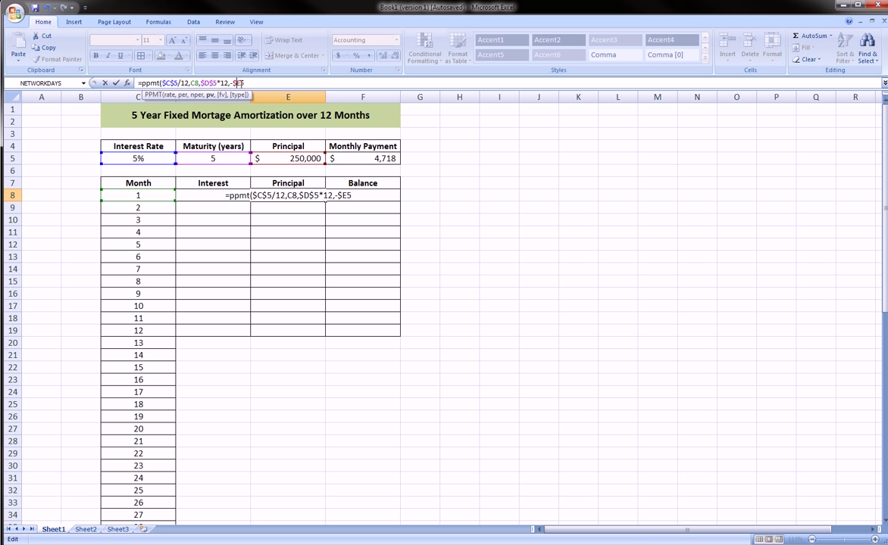
pyautogui.click(241, 84)
pyautogui.write('$5')
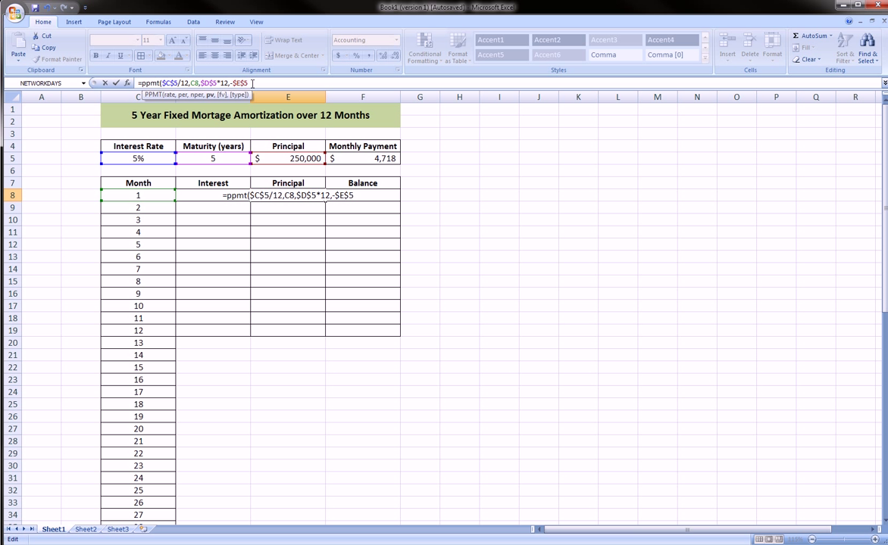
pyautogui.write(')')
pyautogui.press('Return')
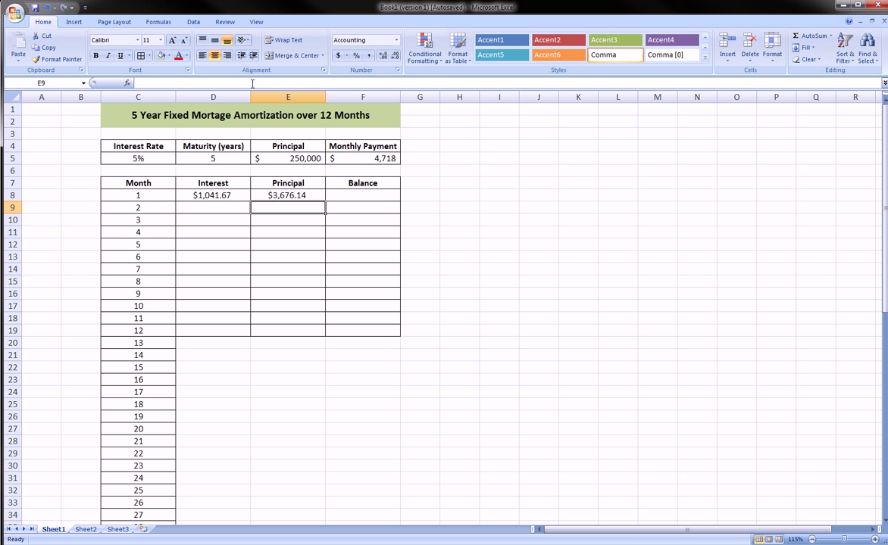
pyautogui.click(247, 196)
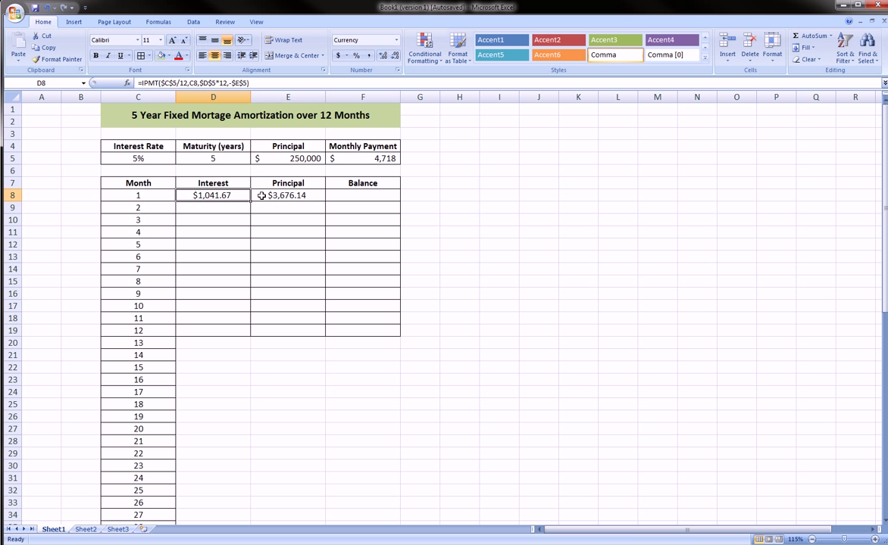
pyautogui.click(263, 196)
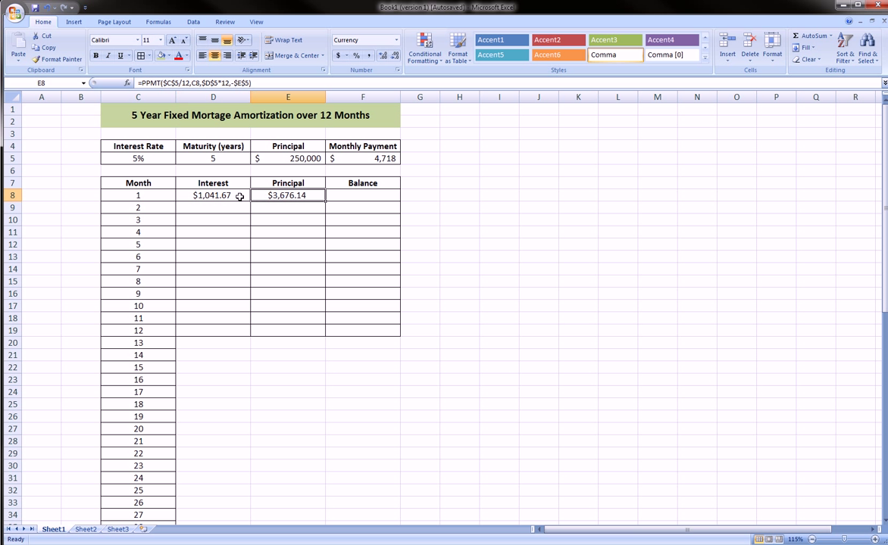
pyautogui.moveTo(206, 196); pyautogui.dragTo(258, 194)
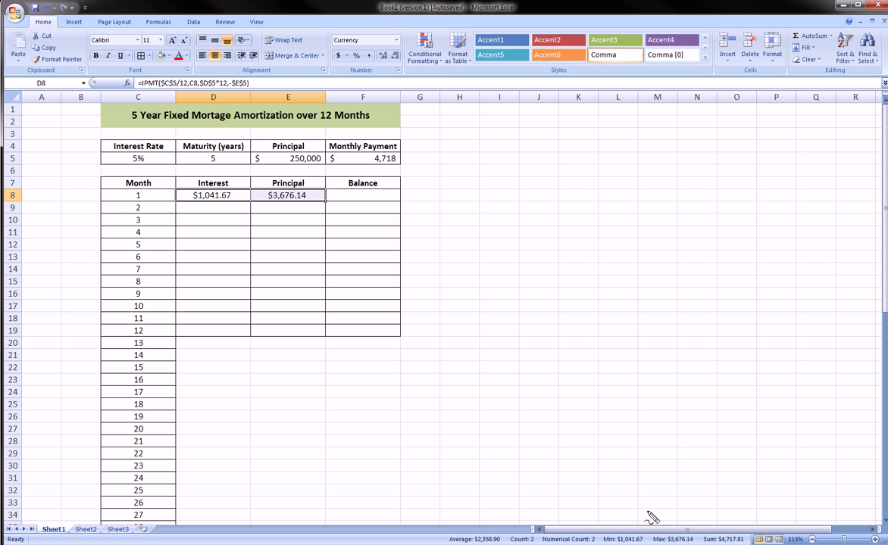
pyautogui.moveTo(475, 518)
pyautogui.mouseDown()
pyautogui.moveTo(603, 512)
pyautogui.moveTo(762, 525)
pyautogui.moveTo(762, 542)
pyautogui.moveTo(440, 539)
pyautogui.moveTo(477, 520)
pyautogui.mouseUp()
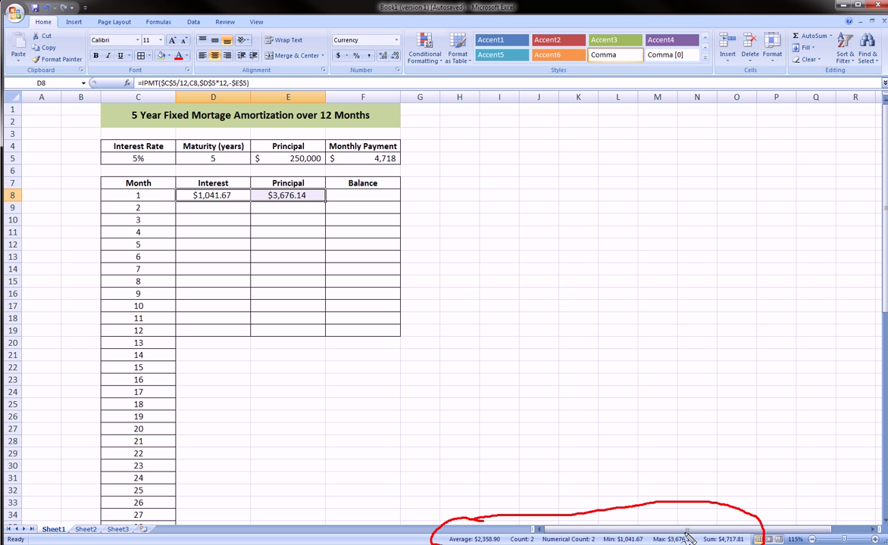
pyautogui.moveTo(698, 529)
pyautogui.mouseDown()
pyautogui.moveTo(743, 534)
pyautogui.moveTo(741, 544)
pyautogui.moveTo(580, 318)
pyautogui.moveTo(488, 220)
pyautogui.moveTo(399, 165)
pyautogui.mouseUp()
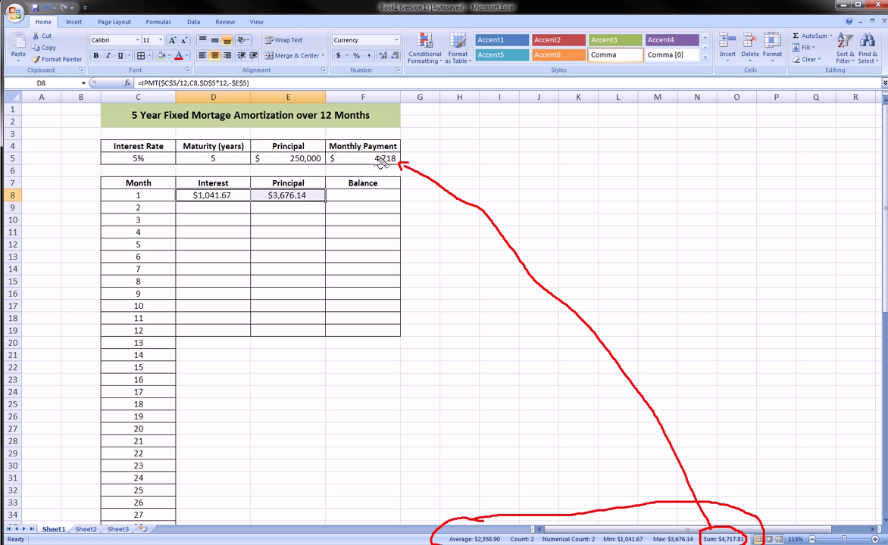
pyautogui.click(353, 195)
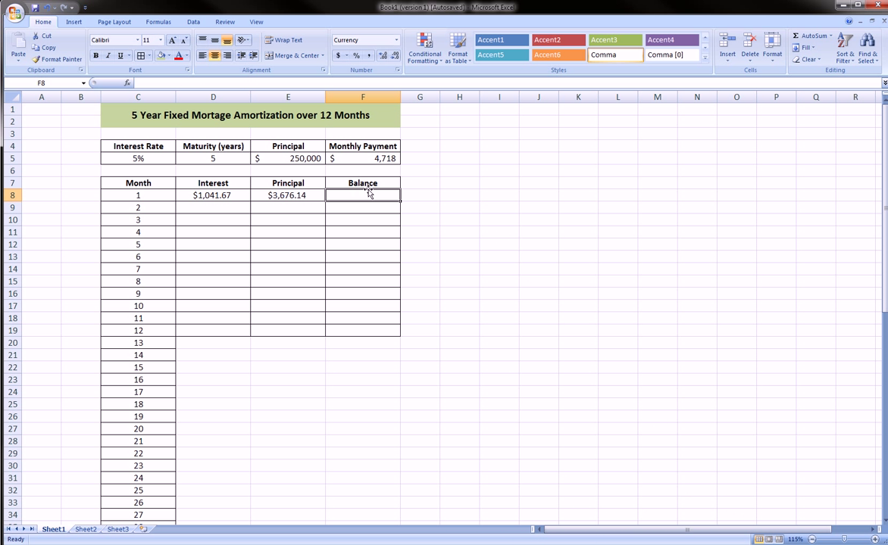
# Step: Enter =E5-SUM(D8:E8) in F8 for month 1's remaining balance
pyautogui.moveTo(226, 195); pyautogui.dragTo(260, 194)
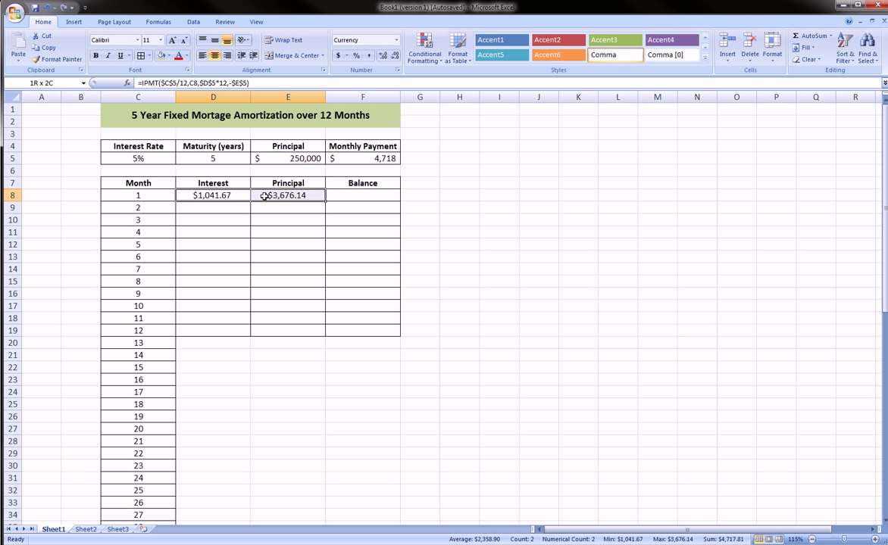
pyautogui.click(353, 196)
pyautogui.click(291, 154)
pyautogui.click(340, 192)
pyautogui.write('=')
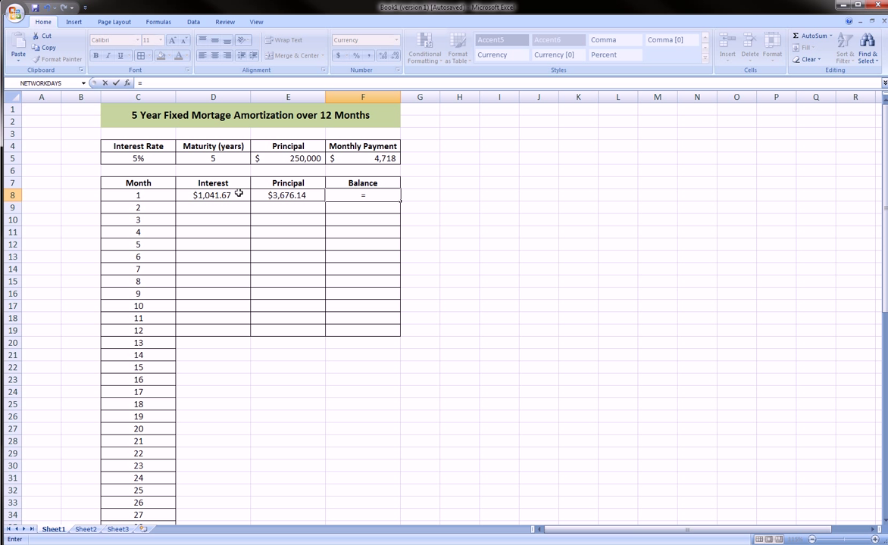
pyautogui.click(301, 158)
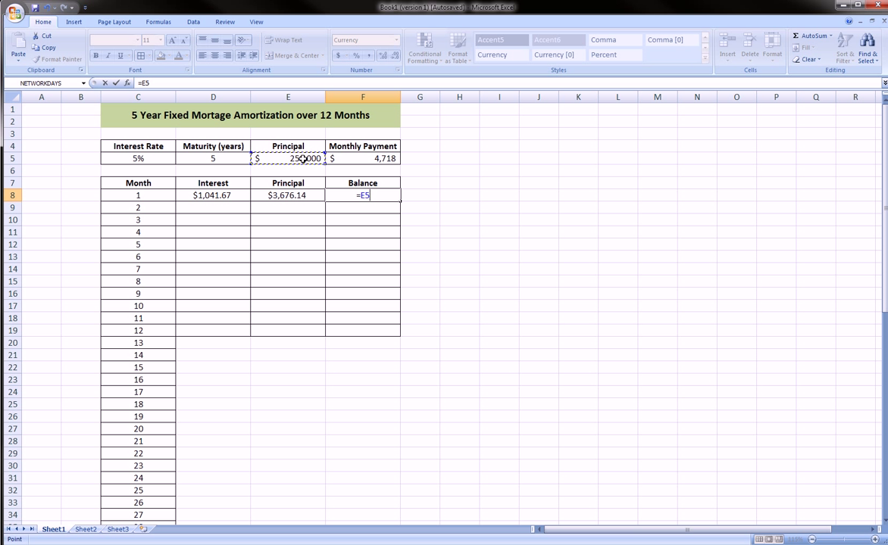
pyautogui.write('-sum(')
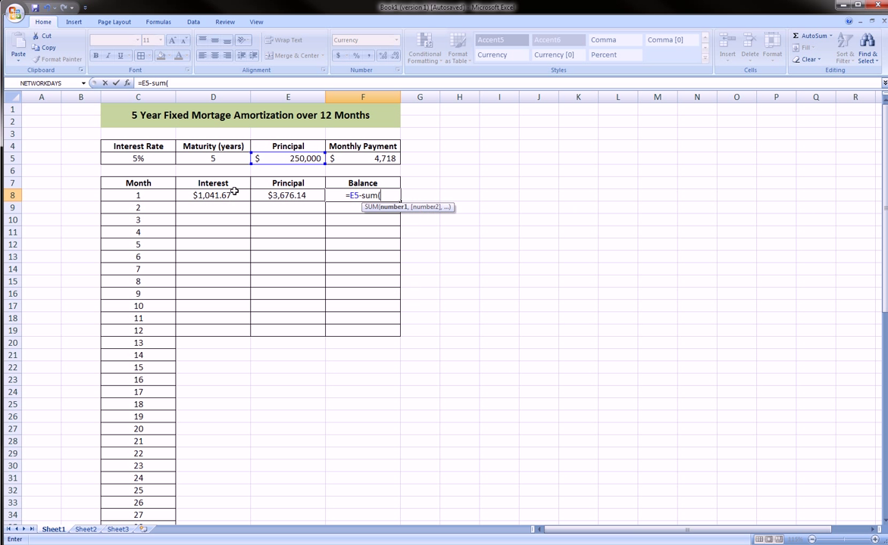
pyautogui.moveTo(229, 195); pyautogui.dragTo(253, 196)
pyautogui.write(')')
pyautogui.press('Return')
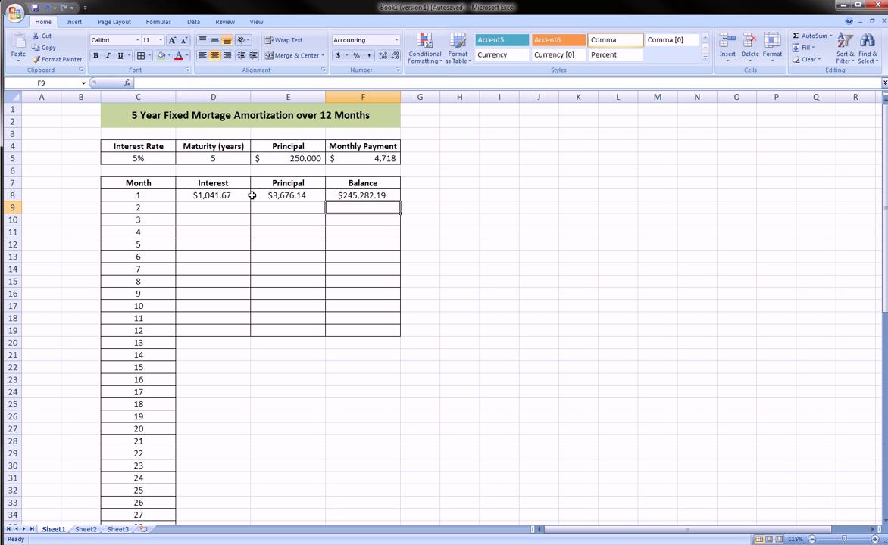
pyautogui.click(361, 195)
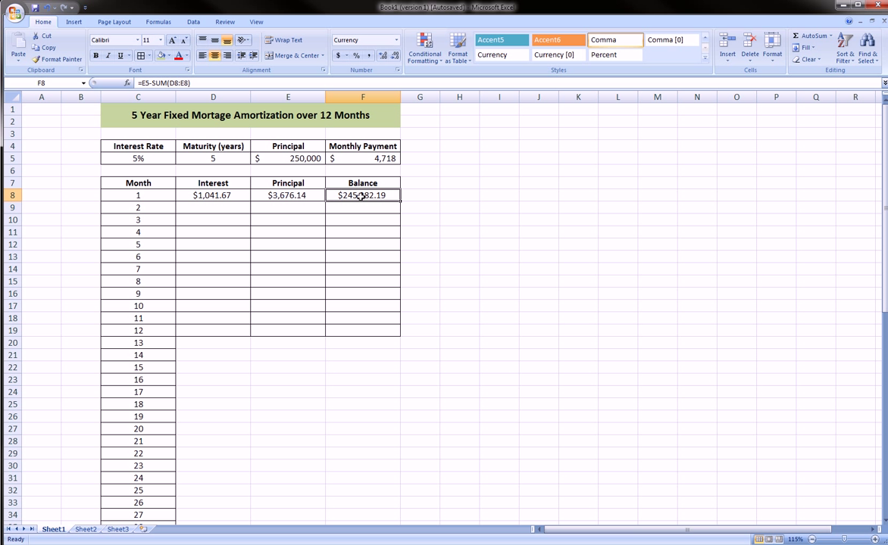
# Step: Fill the D8 interest and E8 principal formulas down to row 11
pyautogui.click(241, 199)
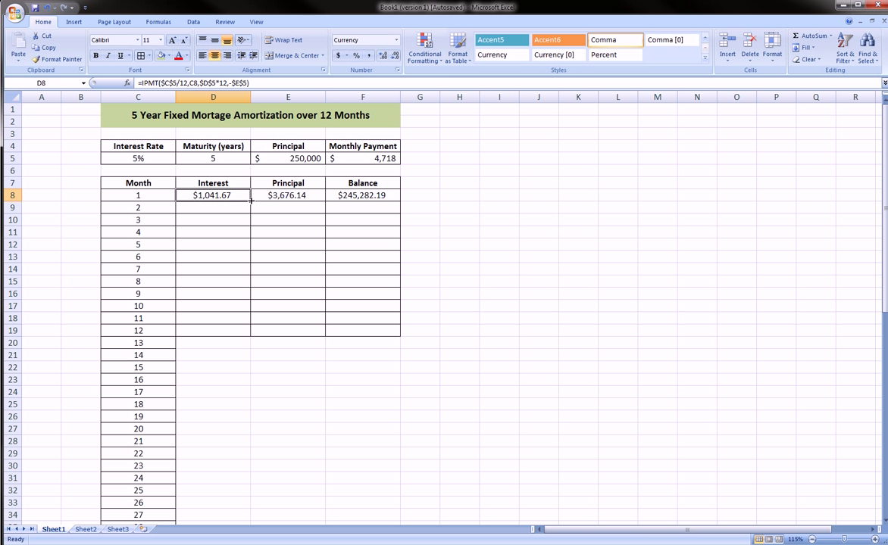
pyautogui.moveTo(251, 207); pyautogui.dragTo(247, 239)
pyautogui.click(277, 197)
pyautogui.moveTo(324, 201); pyautogui.dragTo(322, 234)
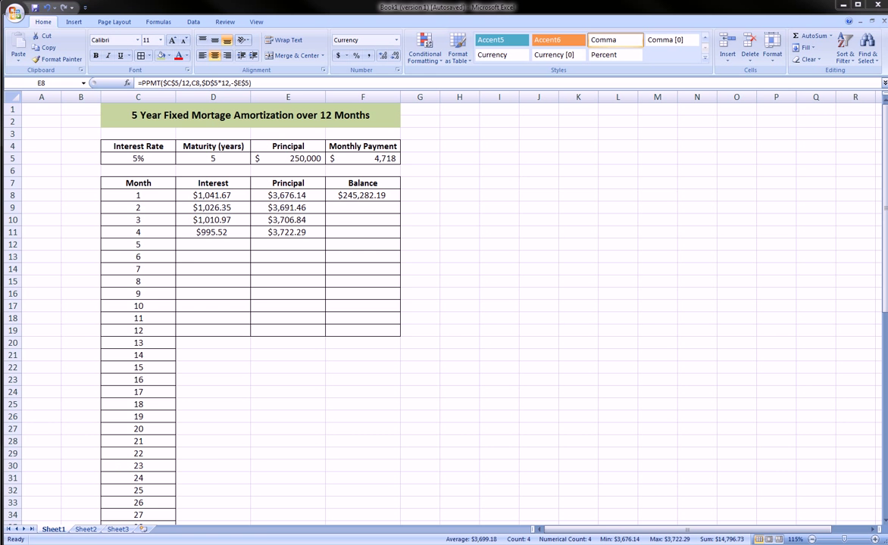
# Step: Place the amortization-calc.com window beside the sheet and scroll to its schedule table
pyautogui.hotkey('alt', 'Tab')
pyautogui.moveTo(115, 83); pyautogui.dragTo(753, 40)
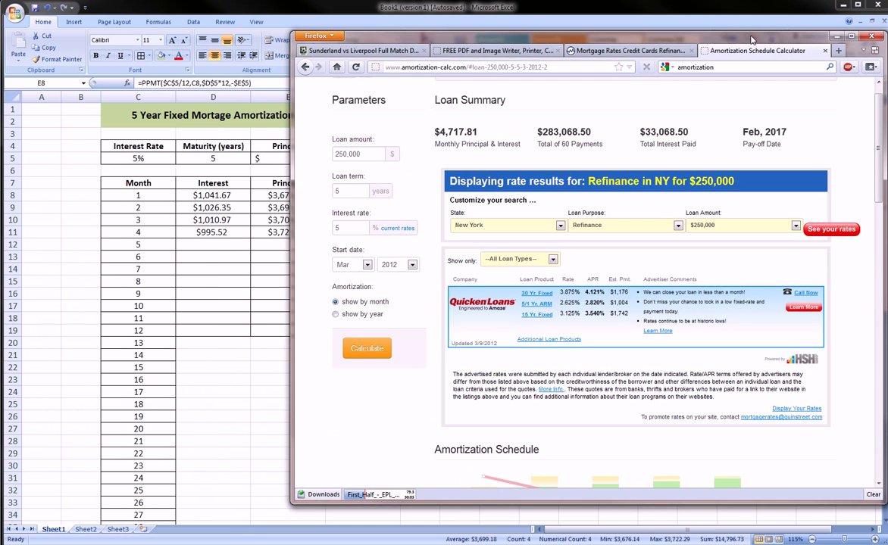
pyautogui.moveTo(291, 403); pyautogui.dragTo(397, 406)
pyautogui.scroll(-2, 643, 420)
pyautogui.scroll(-5, 643, 421)
pyautogui.scroll(-2, 640, 417)
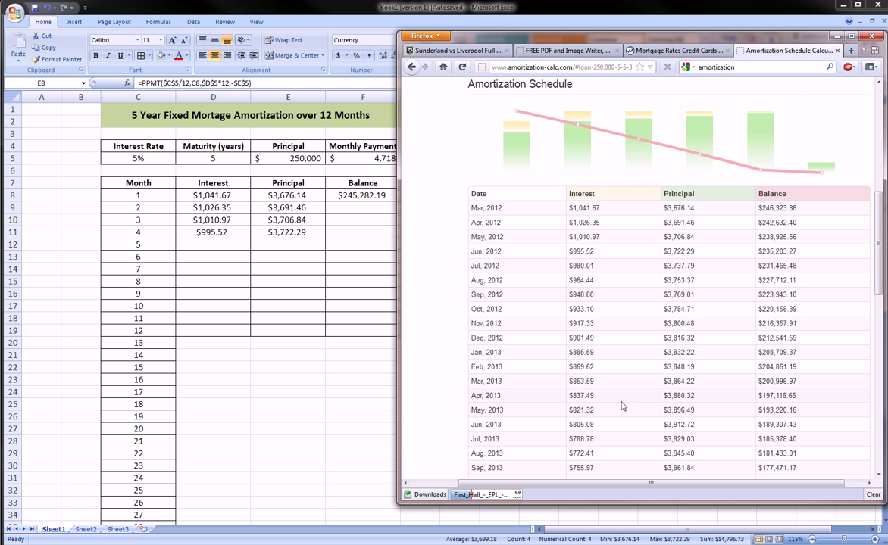
# Step: Mark the matching month 1 interest and principal figures on the site and sheet
pyautogui.moveTo(603, 208); pyautogui.dragTo(573, 209)
pyautogui.moveTo(559, 199)
pyautogui.mouseDown()
pyautogui.moveTo(615, 212)
pyautogui.moveTo(557, 198)
pyautogui.mouseUp()
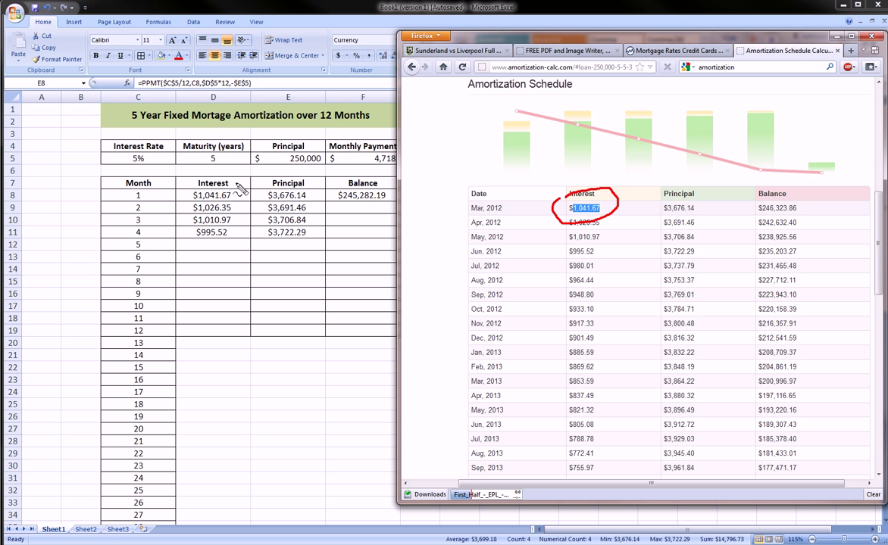
pyautogui.moveTo(193, 182)
pyautogui.mouseDown()
pyautogui.moveTo(254, 191)
pyautogui.moveTo(178, 184)
pyautogui.mouseUp()
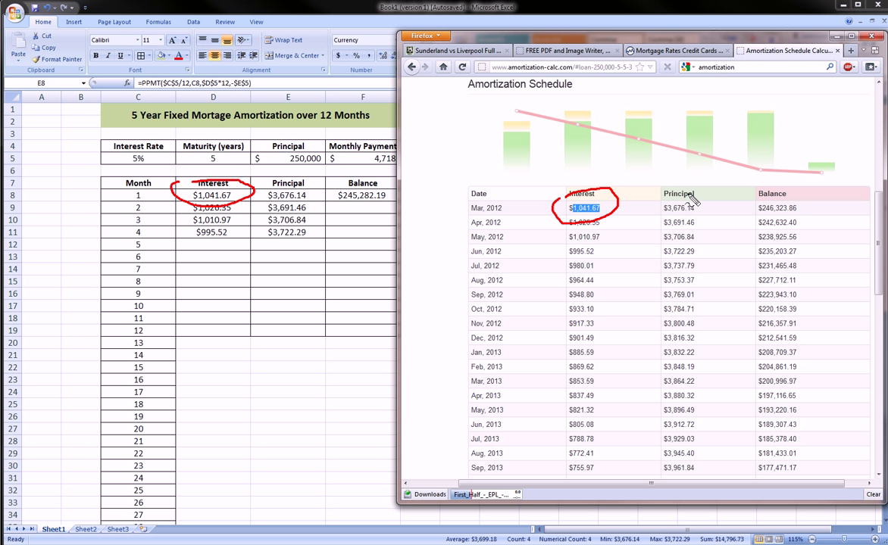
pyautogui.moveTo(660, 199)
pyautogui.mouseDown()
pyautogui.moveTo(697, 218)
pyautogui.moveTo(659, 198)
pyautogui.mouseUp()
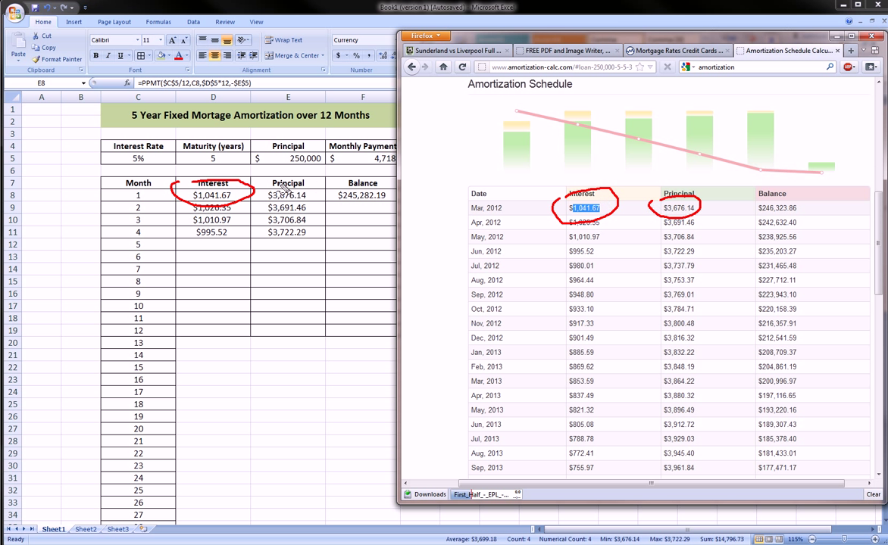
pyautogui.moveTo(273, 186)
pyautogui.mouseDown()
pyautogui.moveTo(310, 212)
pyautogui.moveTo(255, 189)
pyautogui.mouseUp()
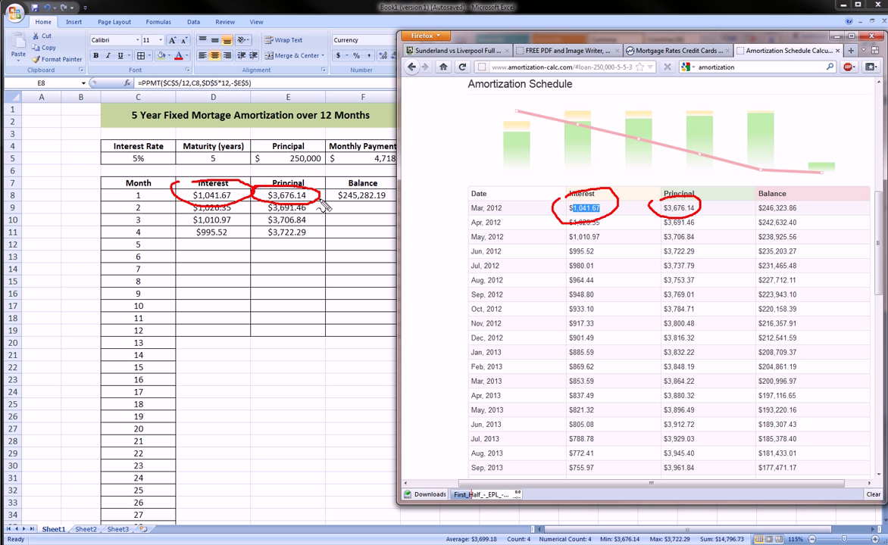
pyautogui.press('Escape')
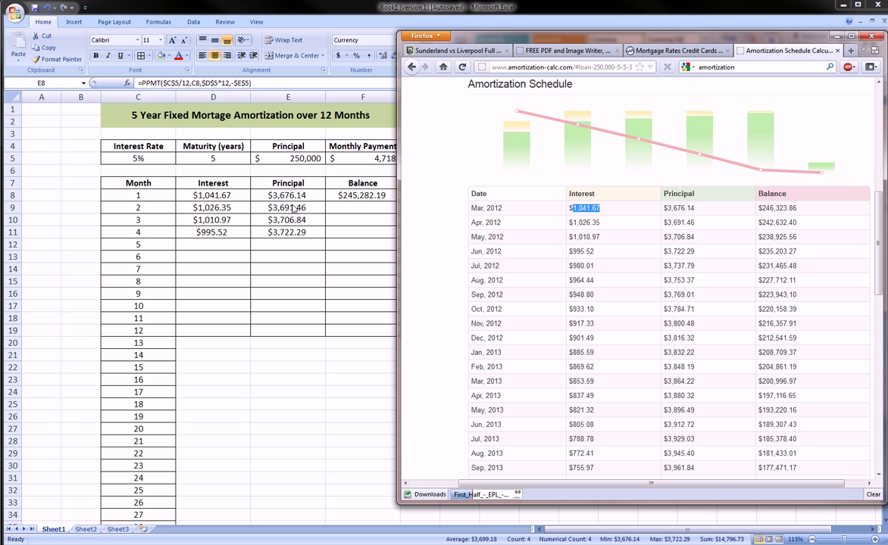
# Step: Compare month 2, the first balance, and the Interest and Principal columns with annotations
pyautogui.moveTo(186, 203)
pyautogui.mouseDown()
pyautogui.moveTo(247, 208)
pyautogui.moveTo(174, 200)
pyautogui.moveTo(326, 201)
pyautogui.moveTo(269, 195)
pyautogui.mouseUp()
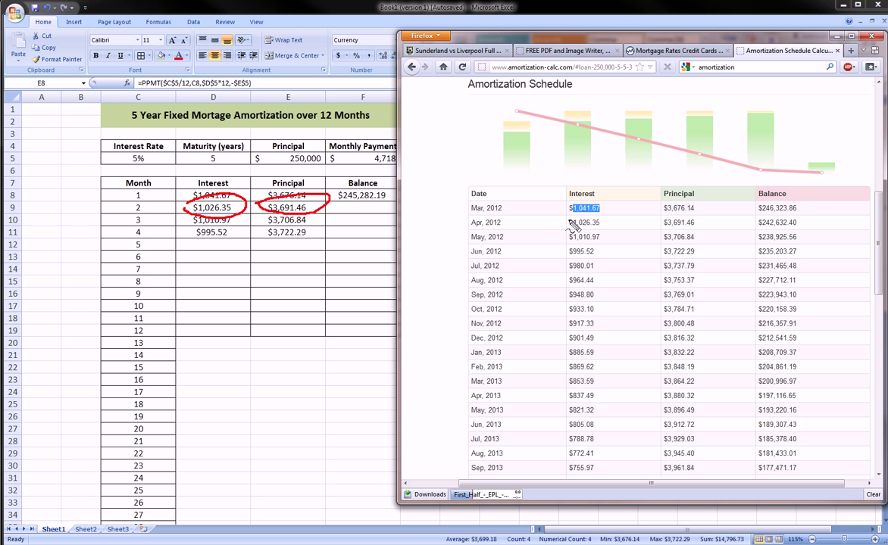
pyautogui.moveTo(565, 216)
pyautogui.mouseDown()
pyautogui.moveTo(640, 212)
pyautogui.moveTo(655, 231)
pyautogui.moveTo(550, 233)
pyautogui.moveTo(547, 221)
pyautogui.mouseUp()
pyautogui.moveTo(754, 206)
pyautogui.mouseDown()
pyautogui.moveTo(812, 215)
pyautogui.moveTo(746, 214)
pyautogui.moveTo(756, 200)
pyautogui.mouseUp()
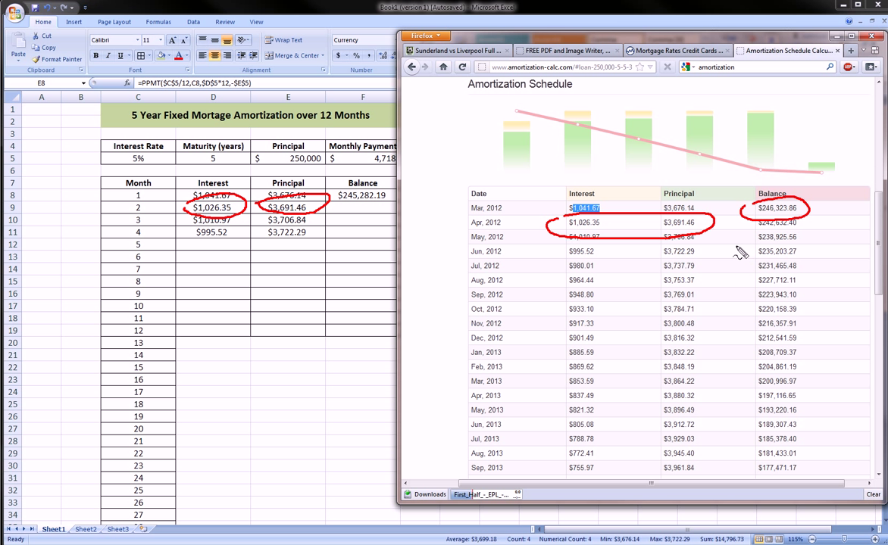
pyautogui.press('Escape')
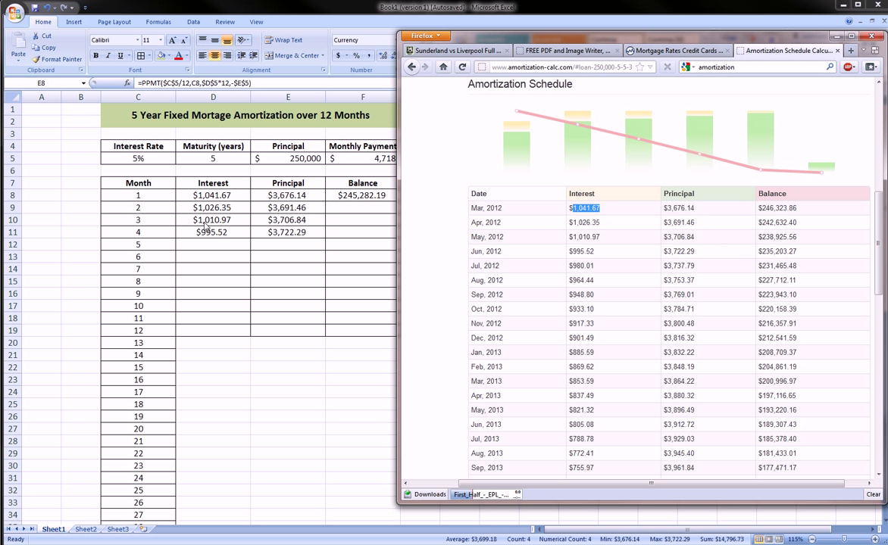
pyautogui.moveTo(214, 203); pyautogui.dragTo(216, 247)
pyautogui.moveTo(585, 221); pyautogui.dragTo(590, 254)
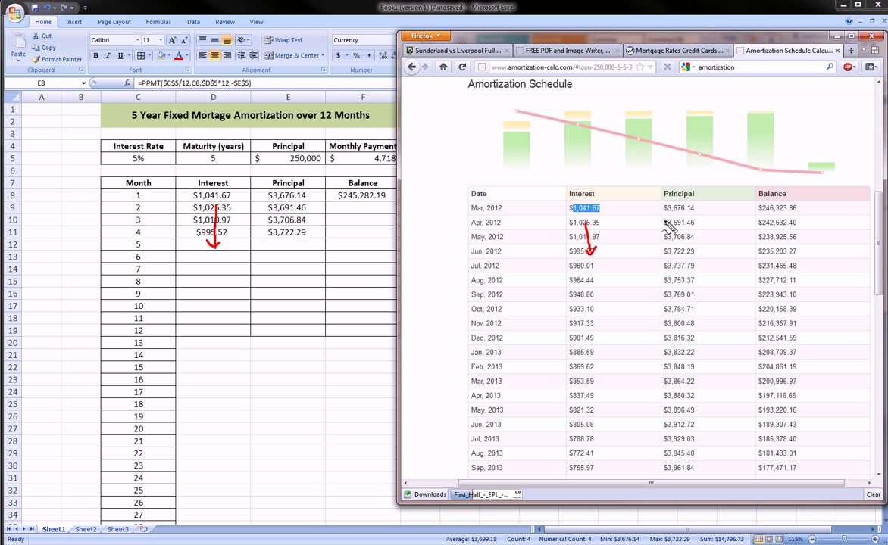
pyautogui.moveTo(676, 217); pyautogui.dragTo(681, 256)
pyautogui.press('Escape')
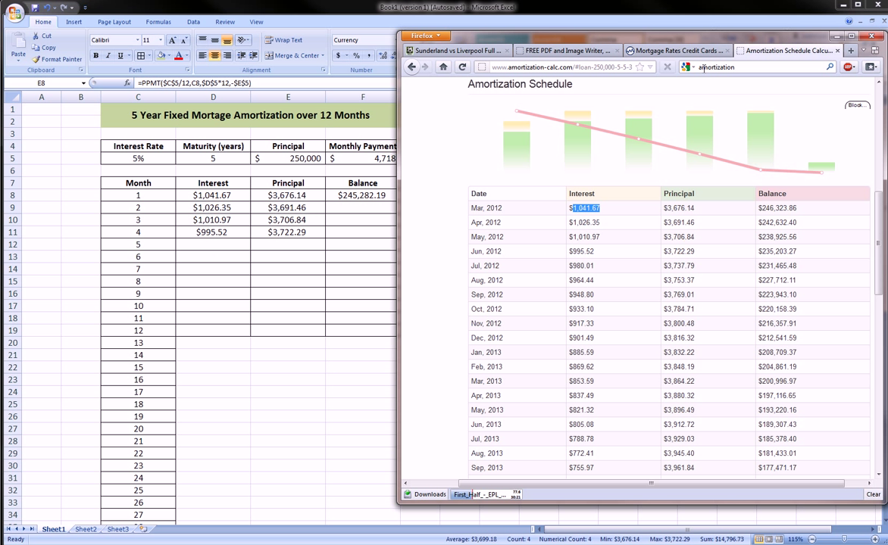
# Step: Re-enter F8 as =E5-E8 so month 1's balance becomes $246,323.86
pyautogui.click(833, 40)
pyautogui.click(324, 205)
pyautogui.click(362, 195)
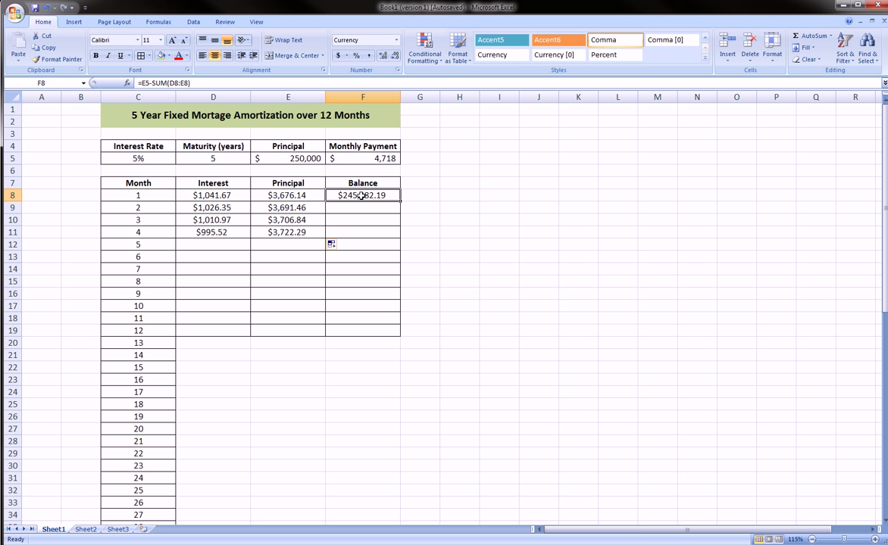
pyautogui.write('=')
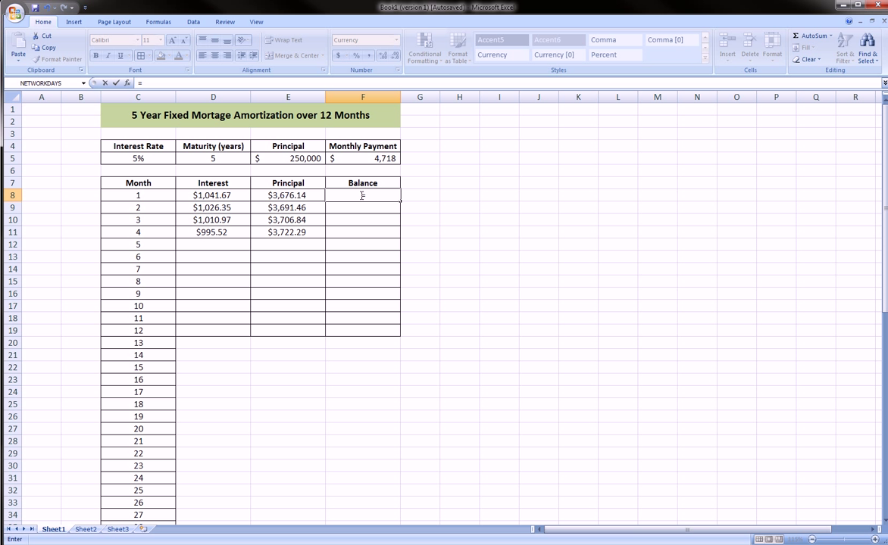
pyautogui.click(302, 157)
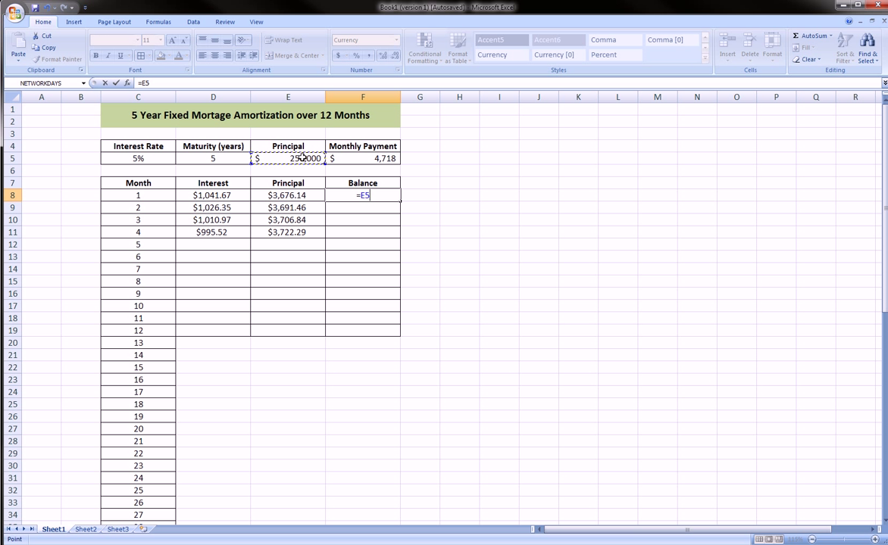
pyautogui.write('-')
pyautogui.click(274, 196)
pyautogui.press('Return')
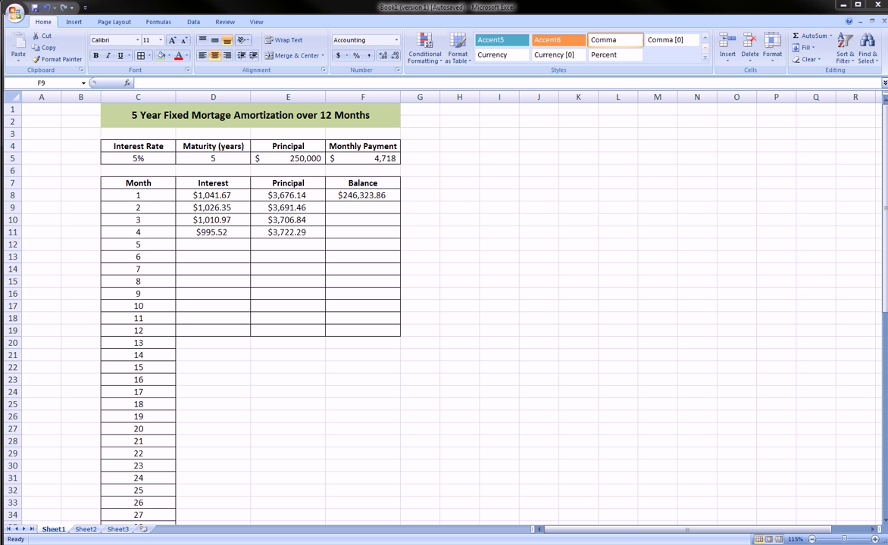
pyautogui.hotkey('alt', 'Tab')
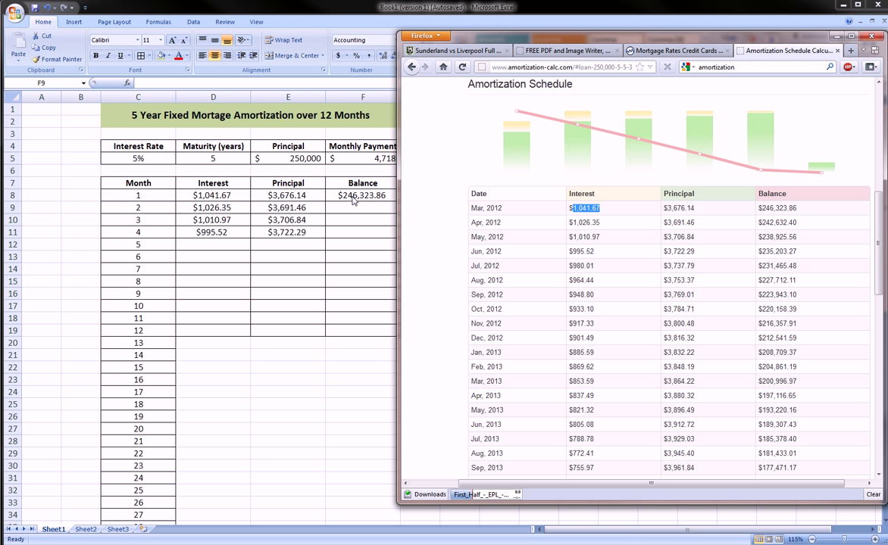
pyautogui.moveTo(328, 189)
pyautogui.mouseDown()
pyautogui.moveTo(391, 198)
pyautogui.moveTo(330, 186)
pyautogui.mouseUp()
pyautogui.moveTo(747, 205)
pyautogui.mouseDown()
pyautogui.moveTo(777, 198)
pyautogui.moveTo(804, 207)
pyautogui.moveTo(746, 216)
pyautogui.moveTo(801, 216)
pyautogui.mouseUp()
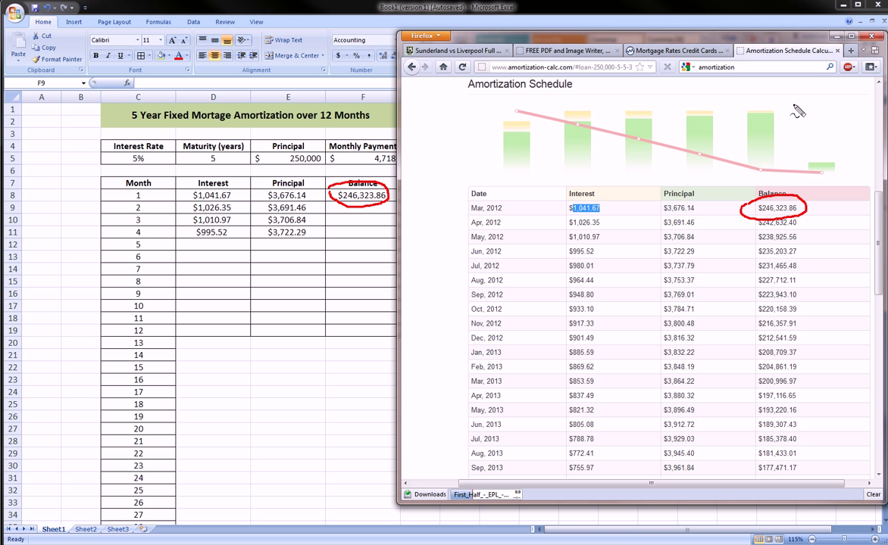
pyautogui.press('Escape')
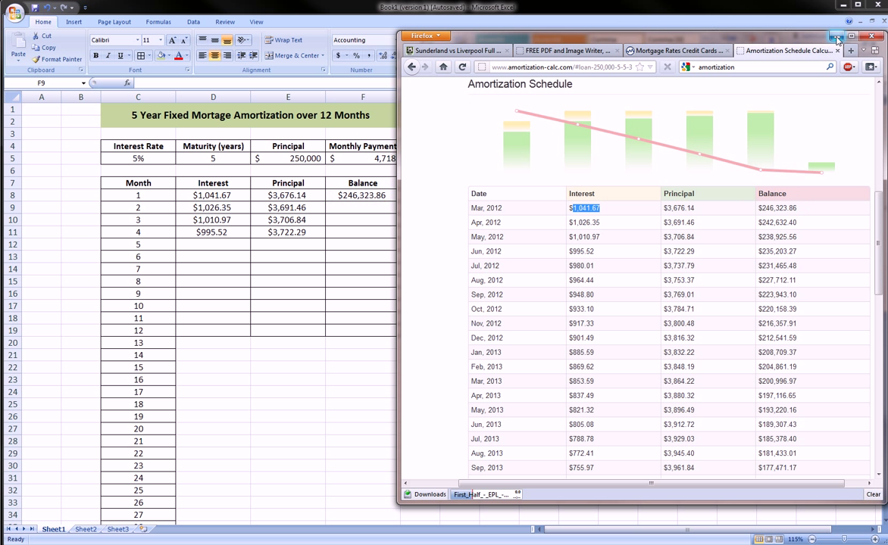
pyautogui.click(837, 38)
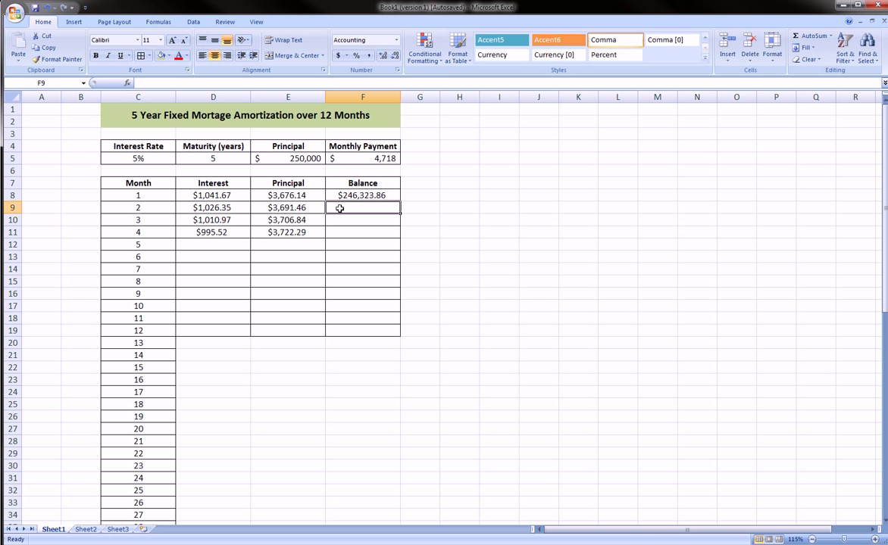
# Step: Enter month 2's balance formula =F8-E9 in F9
pyautogui.click(216, 231)
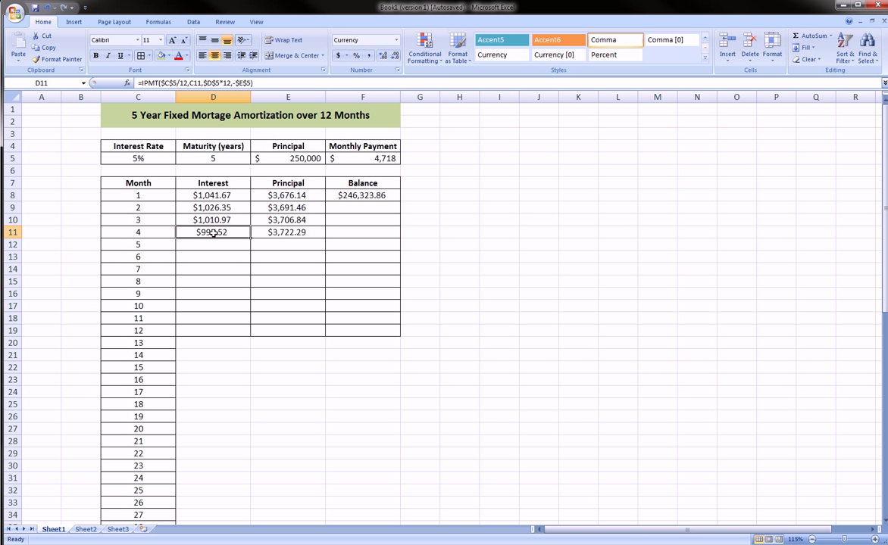
pyautogui.click(359, 205)
pyautogui.write('=')
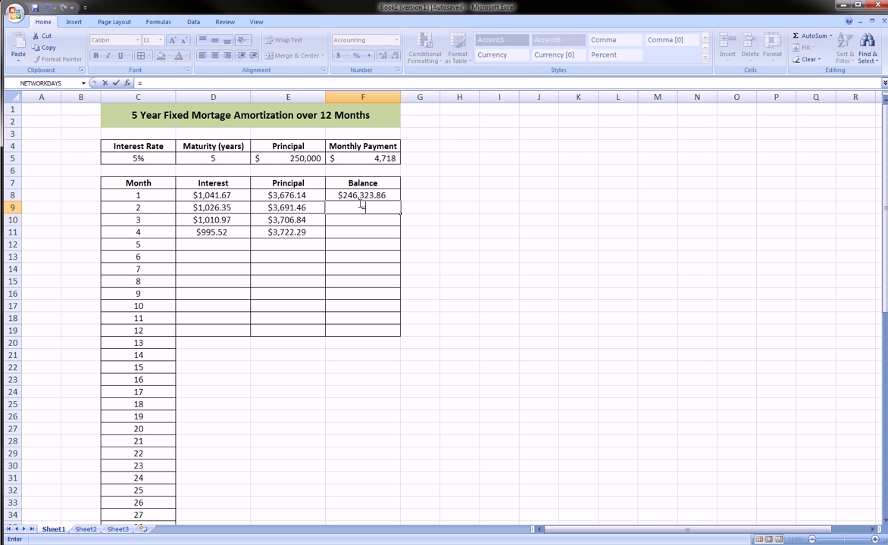
pyautogui.click(355, 195)
pyautogui.write('-')
pyautogui.click(301, 208)
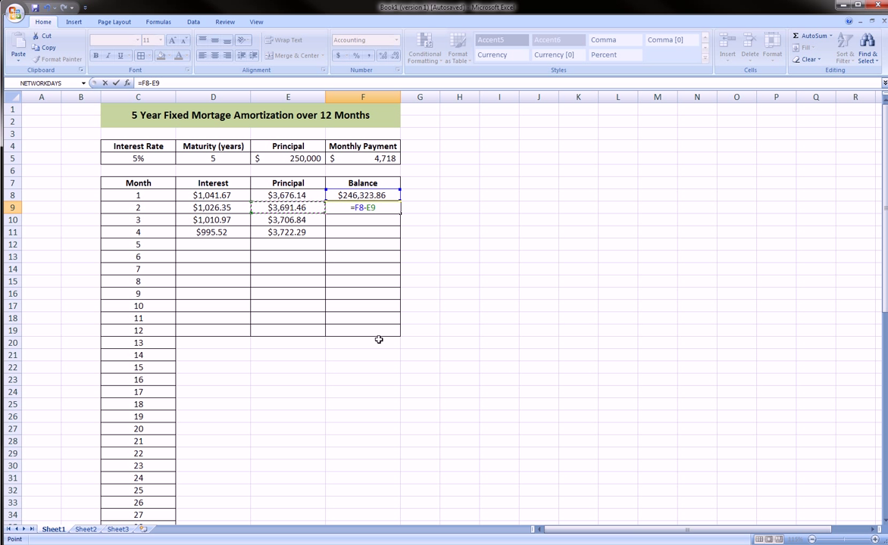
pyautogui.press('Return')
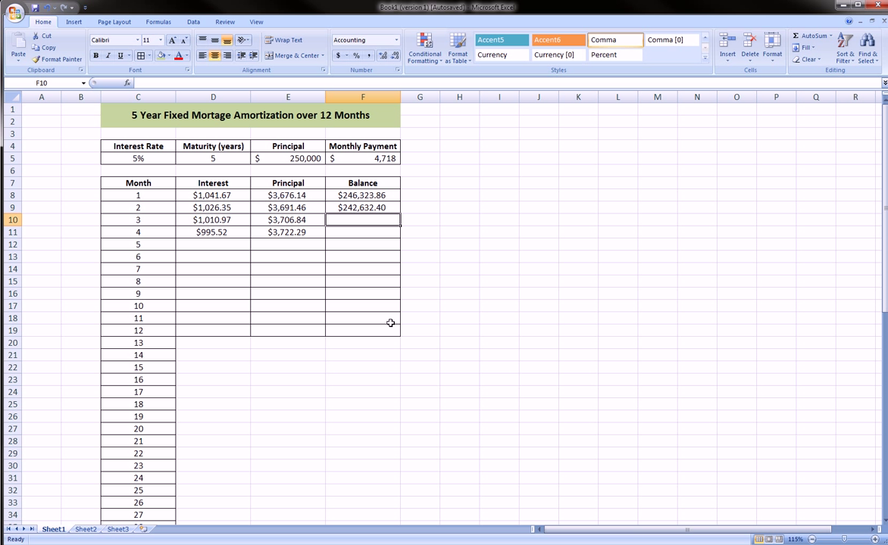
# Step: Copy the balance formula down to F11, reaching $235,203.27, and bring up the online schedule
pyautogui.click(387, 207)
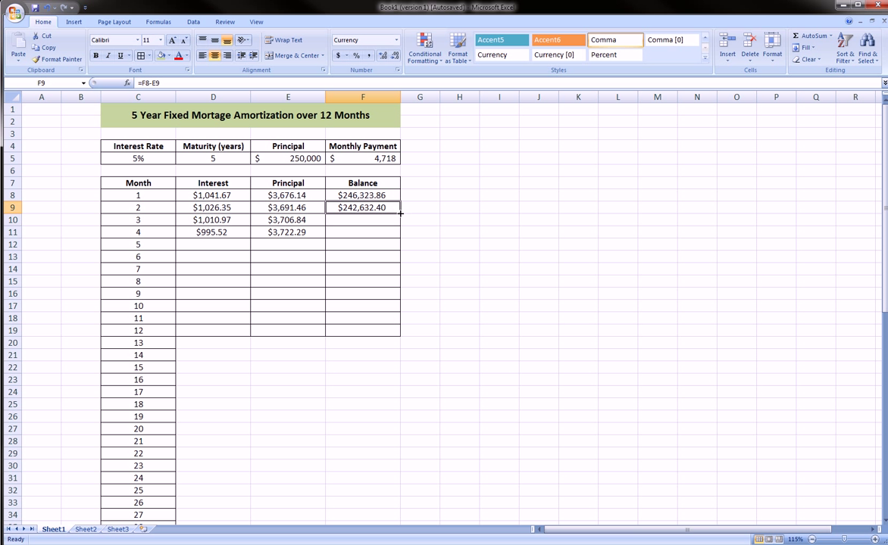
pyautogui.moveTo(401, 213); pyautogui.dragTo(397, 231)
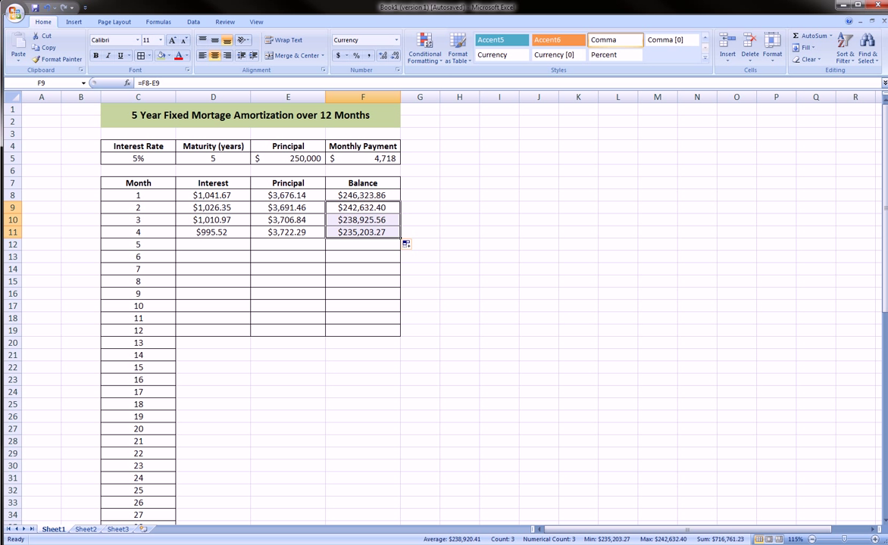
pyautogui.hotkey('alt', 'Tab')
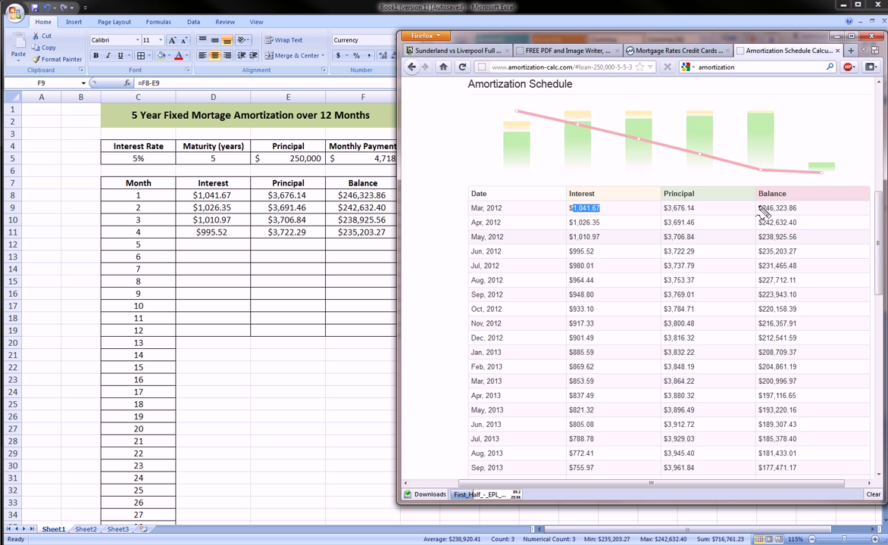
# Step: Circle the matching Balance values on the website and in the sheet, then clear the ink
pyautogui.moveTo(774, 221)
pyautogui.mouseDown()
pyautogui.moveTo(759, 273)
pyautogui.moveTo(746, 237)
pyautogui.mouseUp()
pyautogui.moveTo(331, 203)
pyautogui.mouseDown()
pyautogui.moveTo(371, 216)
pyautogui.moveTo(342, 239)
pyautogui.moveTo(330, 202)
pyautogui.mouseUp()
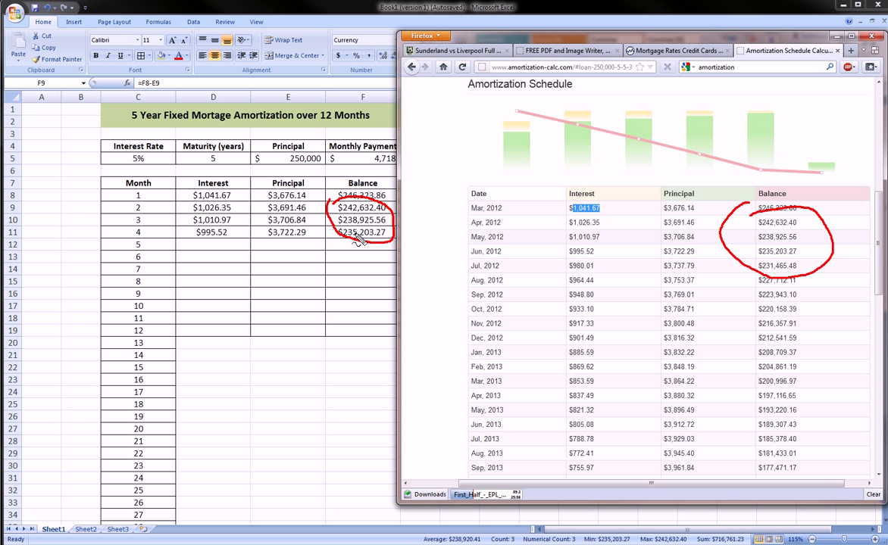
pyautogui.press('Escape')
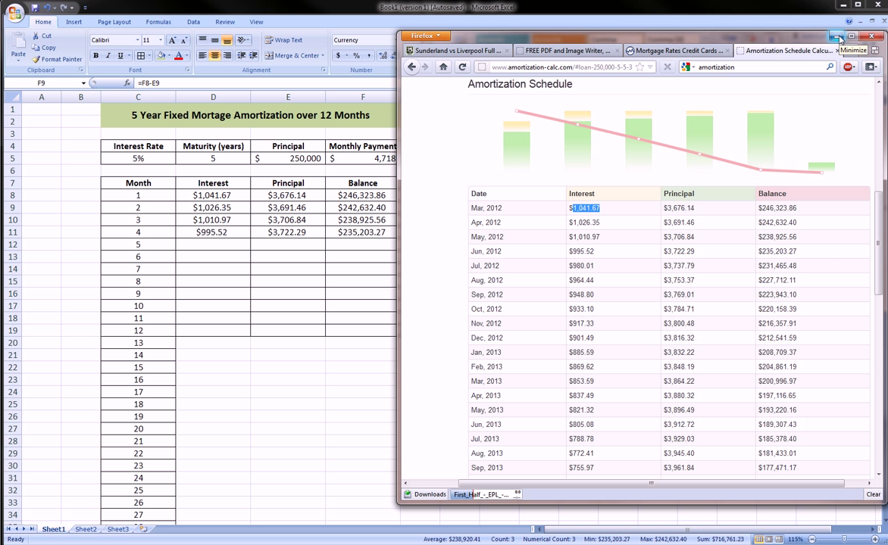
# Step: Hide the browser and copy the Interest, Principal and Balance formulas down to month 7
pyautogui.click(836, 37)
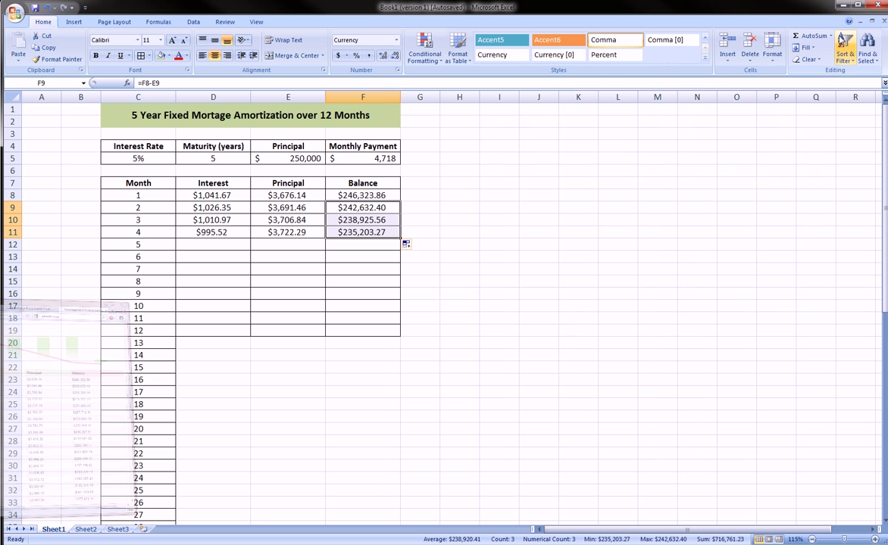
pyautogui.click(240, 237)
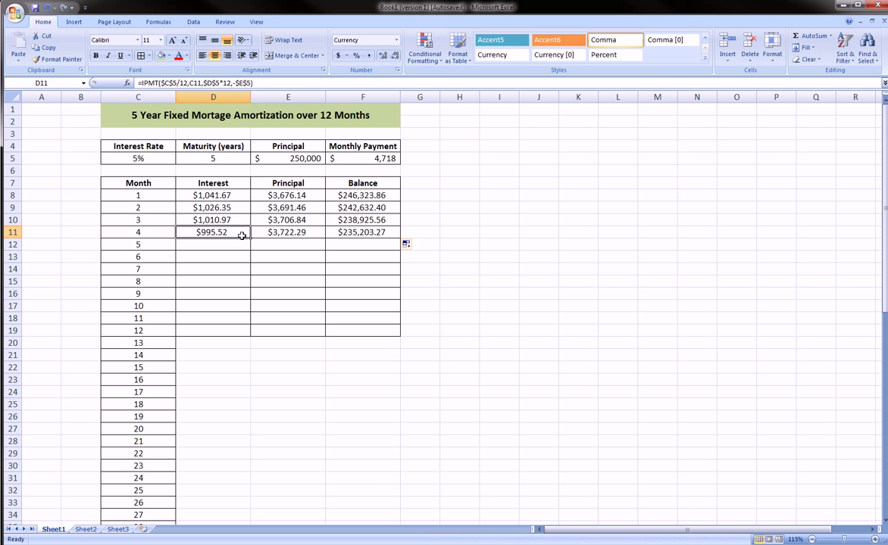
pyautogui.moveTo(251, 238); pyautogui.dragTo(246, 273)
pyautogui.click(292, 233)
pyautogui.moveTo(326, 238); pyautogui.dragTo(327, 272)
pyautogui.click(383, 234)
pyautogui.moveTo(400, 238); pyautogui.dragTo(400, 274)
# Step: Fill month 7's three formulas down through month 25
pyautogui.moveTo(201, 270); pyautogui.dragTo(349, 270)
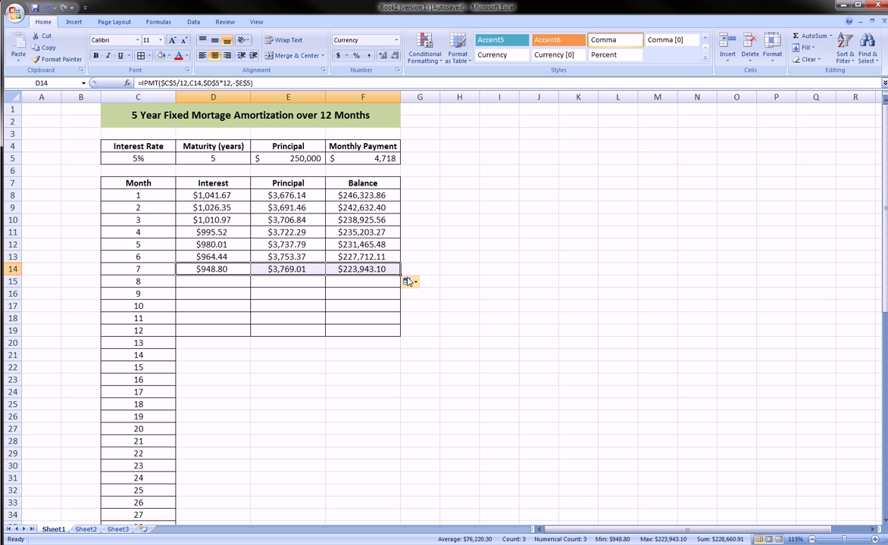
pyautogui.moveTo(402, 276); pyautogui.dragTo(381, 377)
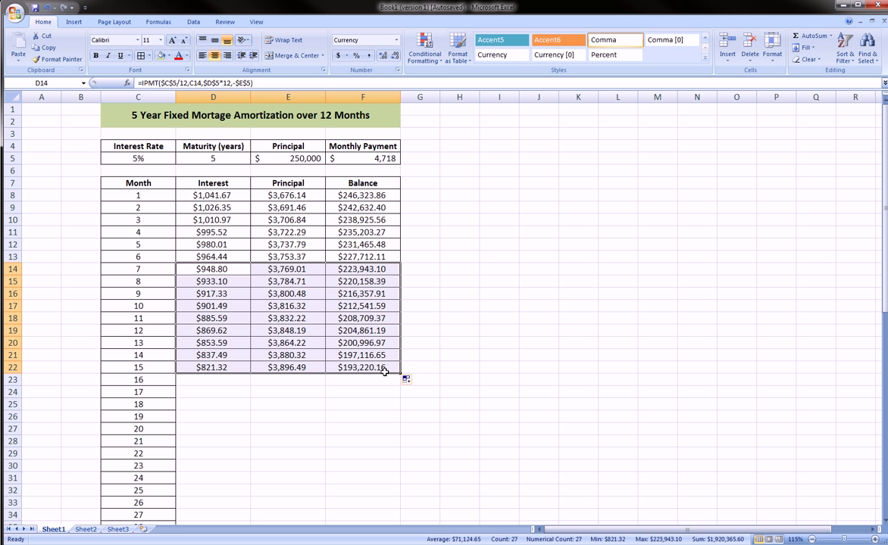
pyautogui.scroll(-1, 418, 353)
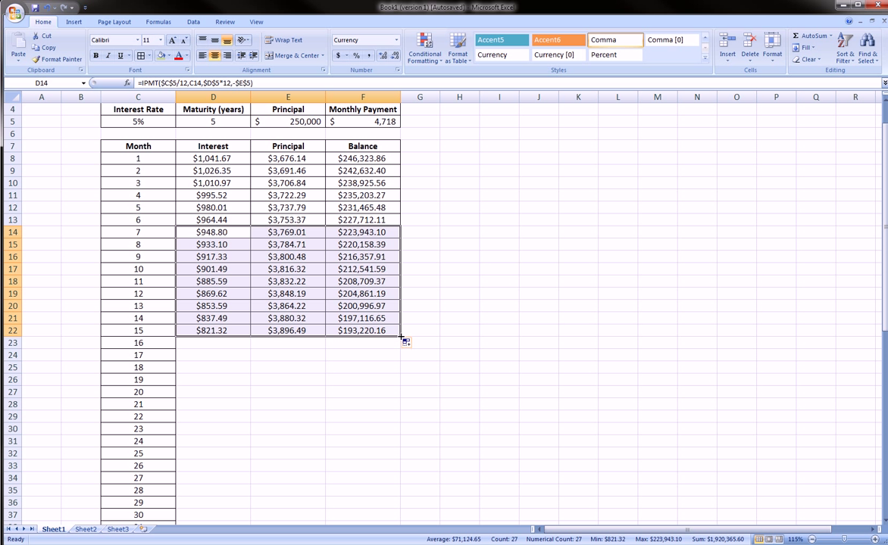
pyautogui.moveTo(401, 337); pyautogui.dragTo(403, 399)
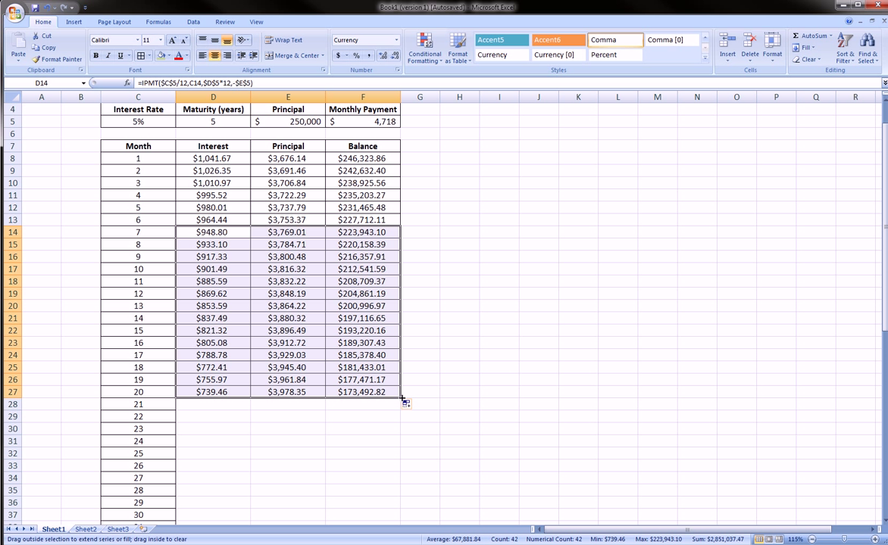
pyautogui.moveTo(401, 400); pyautogui.dragTo(401, 457)
# Step: Continue filling the schedule down through month 44, where the balance is $72,877.04
pyautogui.scroll(-2, 402, 456)
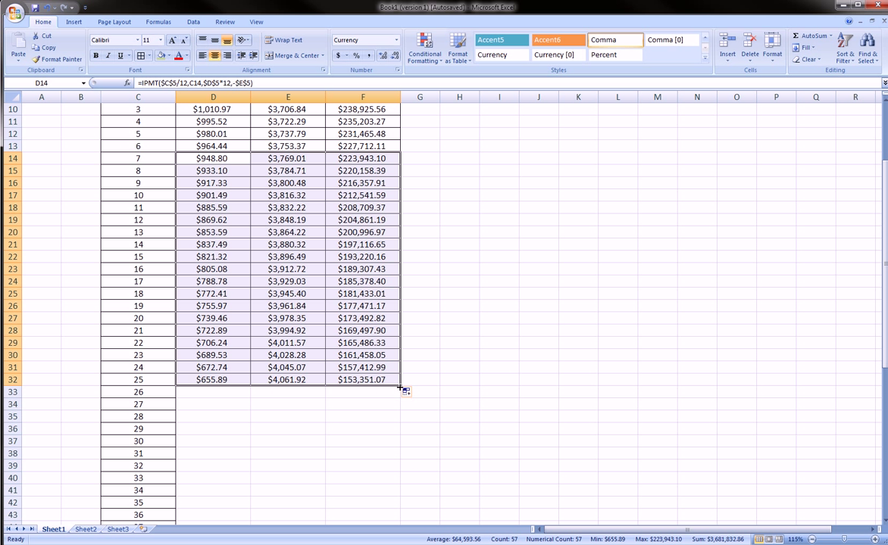
pyautogui.moveTo(400, 385); pyautogui.dragTo(403, 445)
pyautogui.scroll(-3, 399, 424)
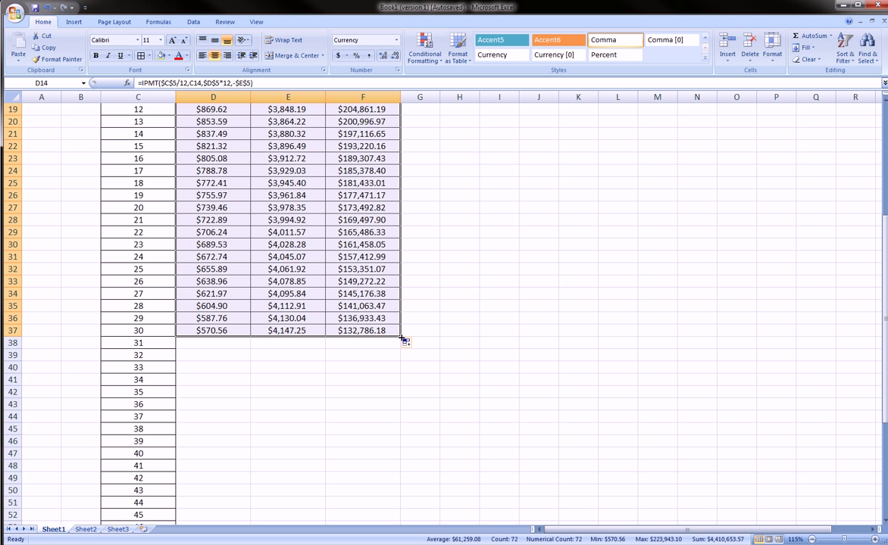
pyautogui.moveTo(402, 339); pyautogui.dragTo(396, 422)
pyautogui.scroll(-2, 401, 418)
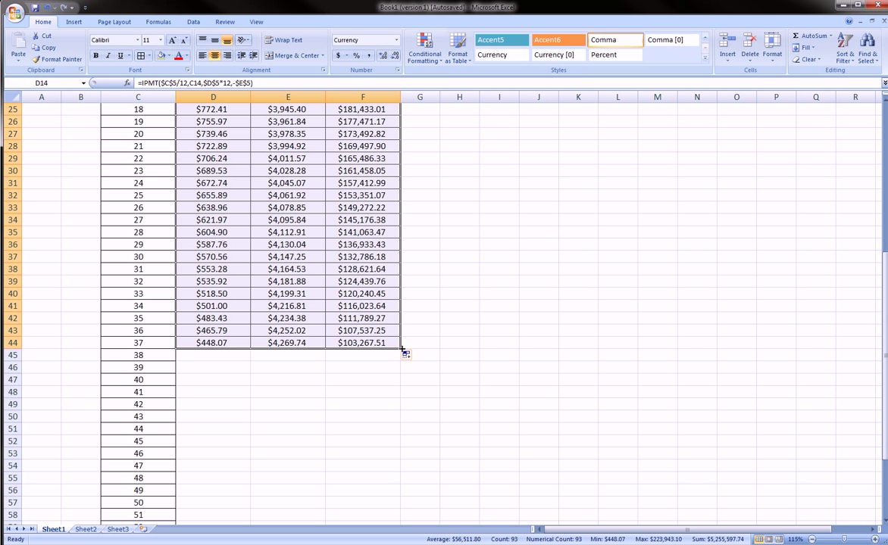
pyautogui.moveTo(403, 354); pyautogui.dragTo(401, 429)
pyautogui.scroll(4, 400, 406)
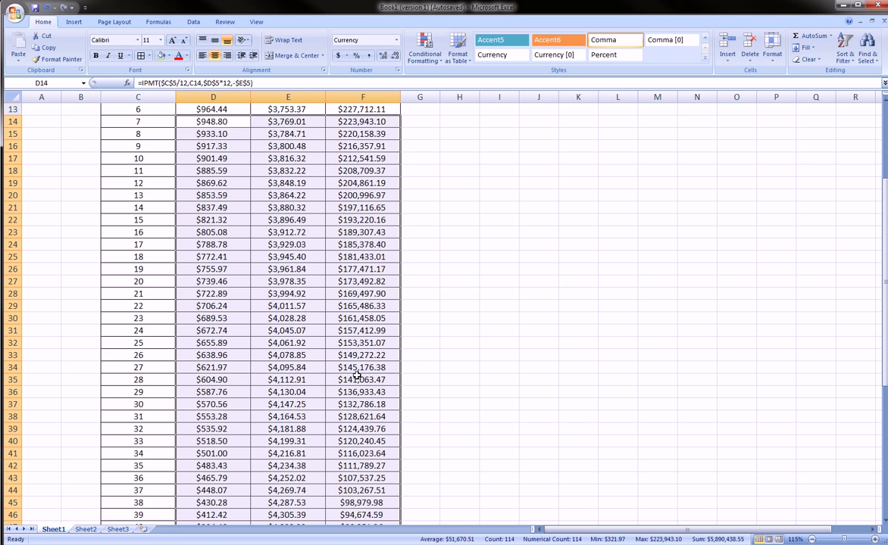
pyautogui.scroll(4, 231, 228)
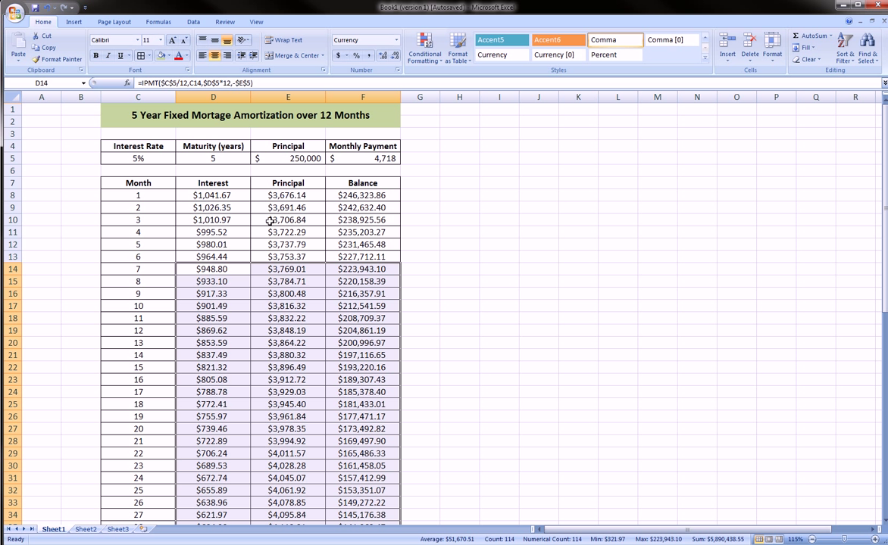
pyautogui.scroll(-6, 288, 220)
pyautogui.scroll(-5, 288, 220)
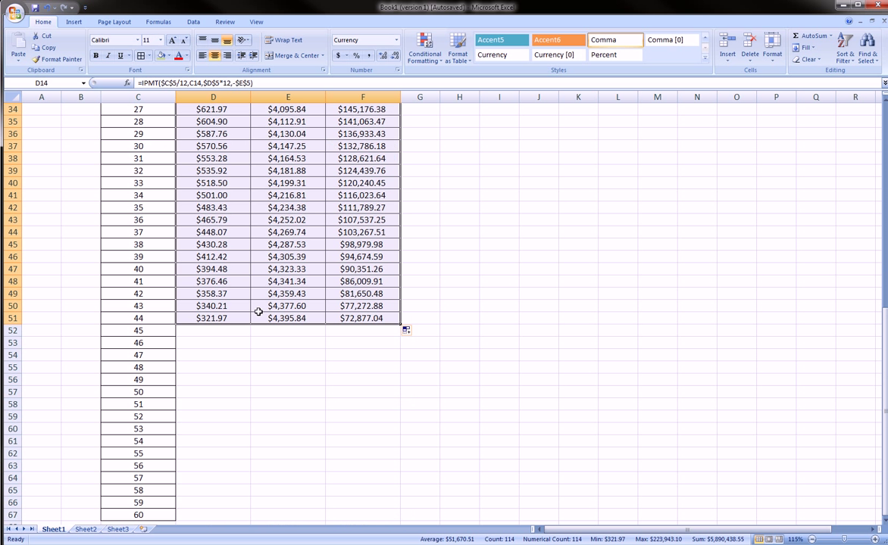
# Step: Fill the Interest, Principal and Balance formulas from month 44 down to month 60
pyautogui.click(209, 318)
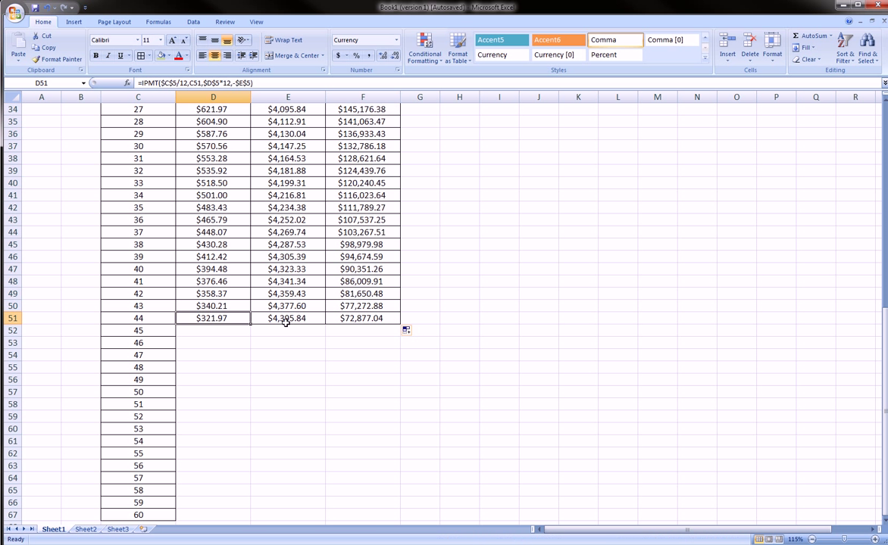
pyautogui.scroll(11, 217, 313)
pyautogui.click(209, 195)
pyautogui.moveTo(169, 183)
pyautogui.mouseDown()
pyautogui.moveTo(236, 186)
pyautogui.moveTo(165, 175)
pyautogui.mouseUp()
pyautogui.scroll(-11, 193, 356)
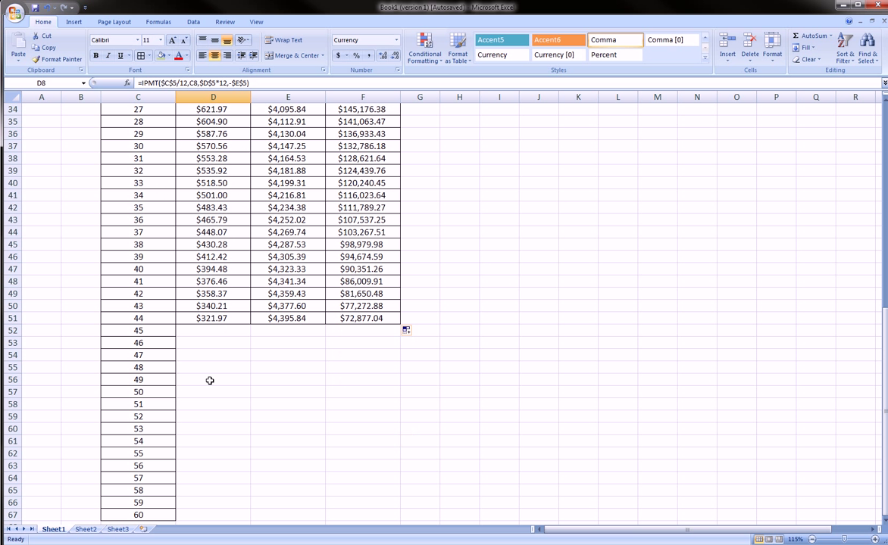
pyautogui.moveTo(176, 305)
pyautogui.mouseDown()
pyautogui.moveTo(203, 301)
pyautogui.moveTo(178, 328)
pyautogui.moveTo(246, 292)
pyautogui.moveTo(399, 324)
pyautogui.moveTo(399, 482)
pyautogui.mouseUp()
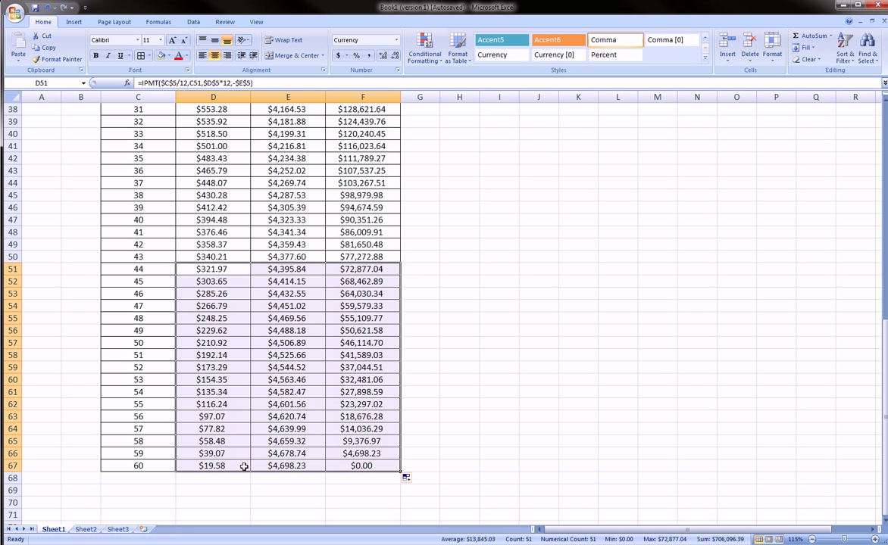
# Step: Circle the final $19.58 interest and the first month's $1,041.67 interest for comparison
pyautogui.click(227, 466)
pyautogui.moveTo(175, 456)
pyautogui.mouseDown()
pyautogui.moveTo(227, 453)
pyautogui.moveTo(242, 475)
pyautogui.moveTo(209, 464)
pyautogui.mouseUp()
pyautogui.press('Escape')
pyautogui.scroll(12, 263, 438)
pyautogui.moveTo(180, 185)
pyautogui.mouseDown()
pyautogui.moveTo(228, 174)
pyautogui.moveTo(194, 187)
pyautogui.mouseUp()
pyautogui.press('Escape')
pyautogui.scroll(-17, 298, 320)
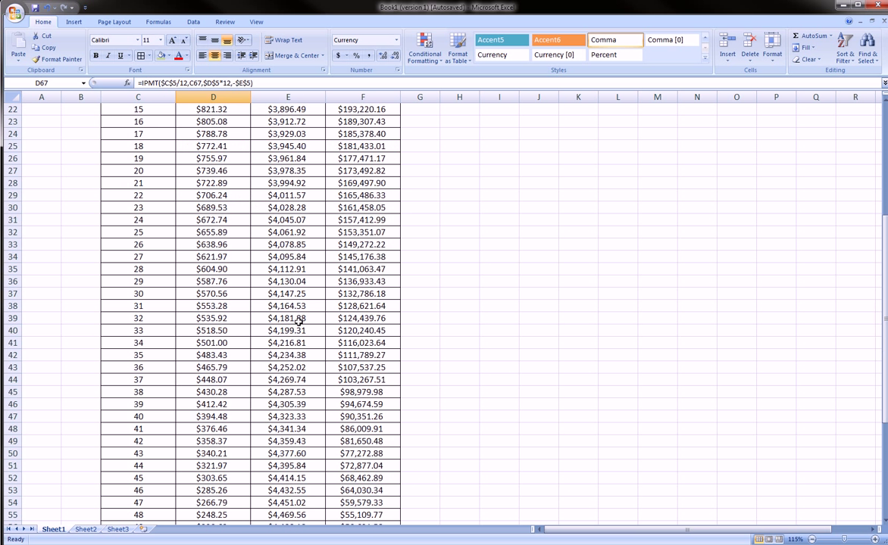
pyautogui.click(359, 294)
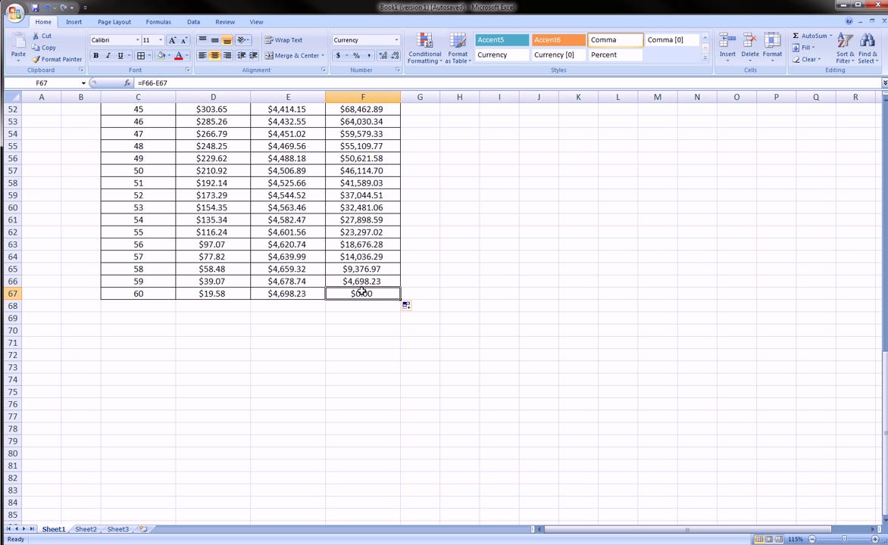
pyautogui.moveTo(318, 290)
pyautogui.mouseDown()
pyautogui.moveTo(356, 277)
pyautogui.moveTo(408, 289)
pyautogui.moveTo(406, 307)
pyautogui.moveTo(332, 313)
pyautogui.moveTo(326, 293)
pyautogui.mouseUp()
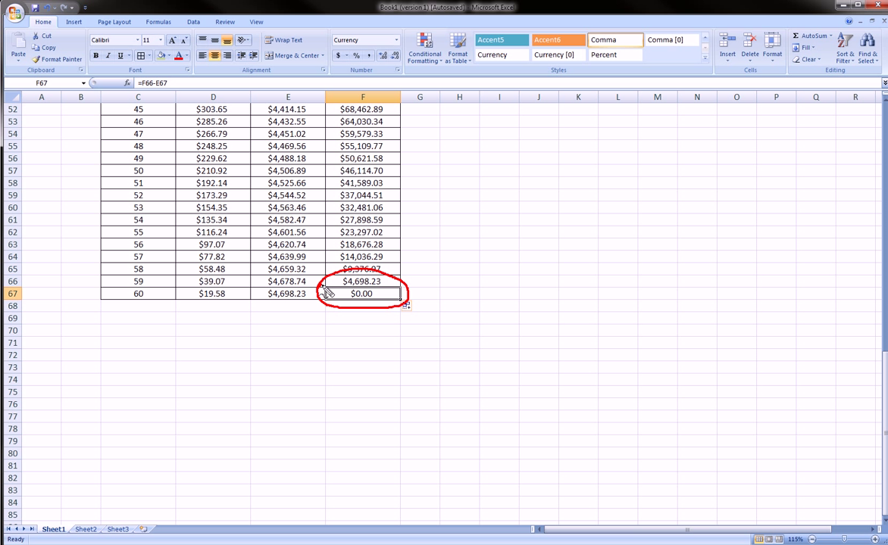
pyautogui.press('Escape')
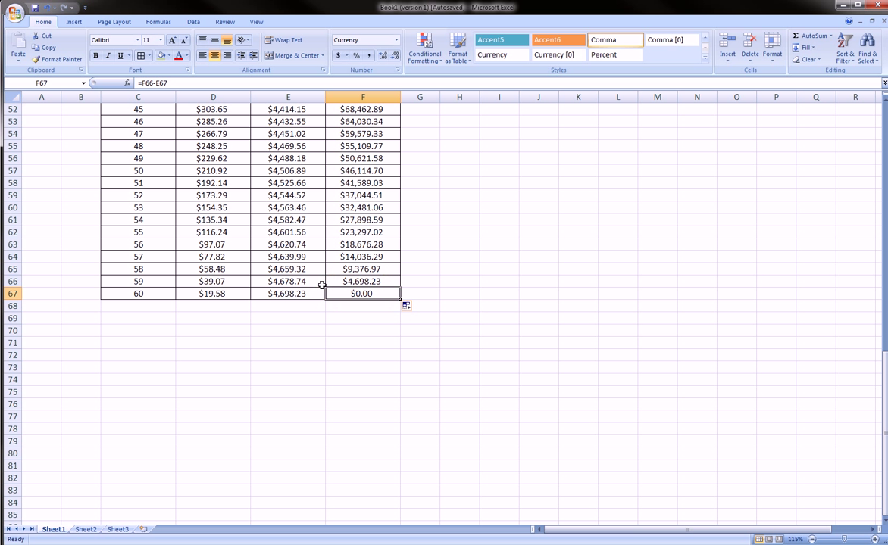
pyautogui.scroll(17, 322, 285)
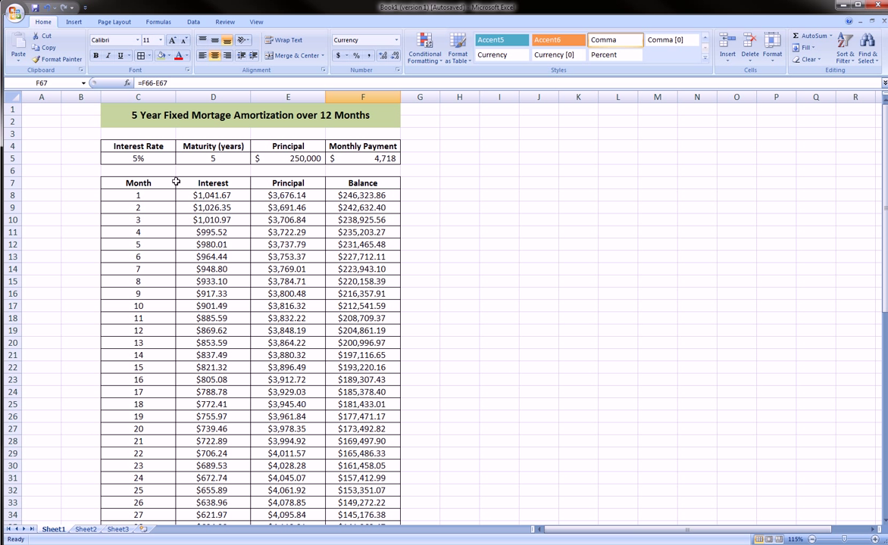
# Step: Review the formulas in F5, D8, E8 and F8 and circle the Monthly Payment
pyautogui.click(374, 159)
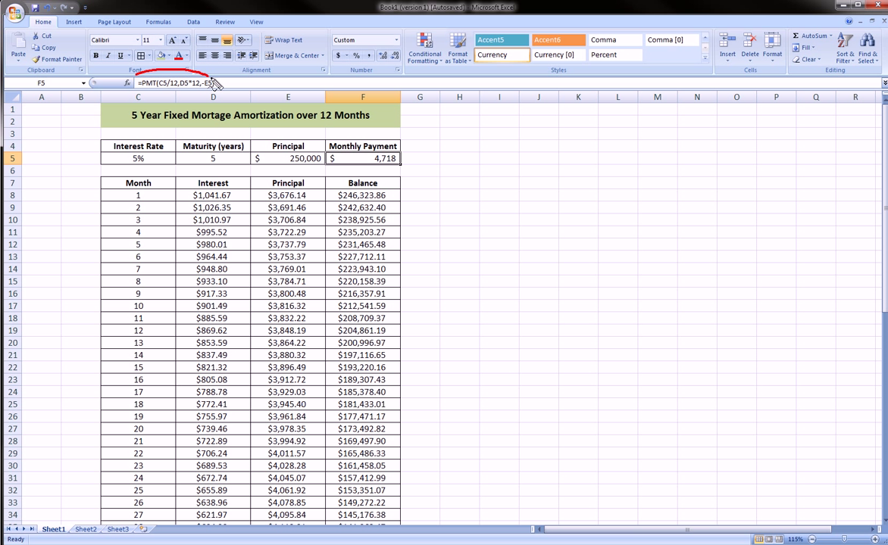
pyautogui.click(209, 194)
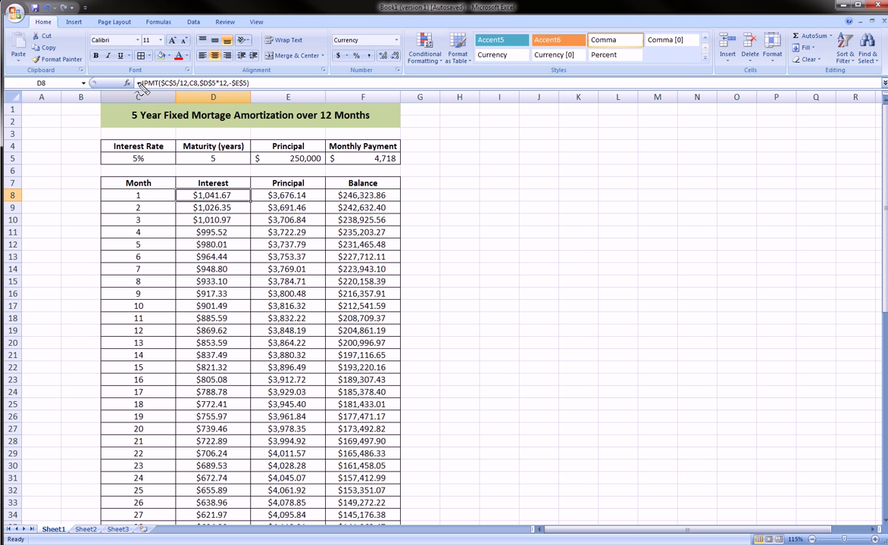
pyautogui.click(265, 194)
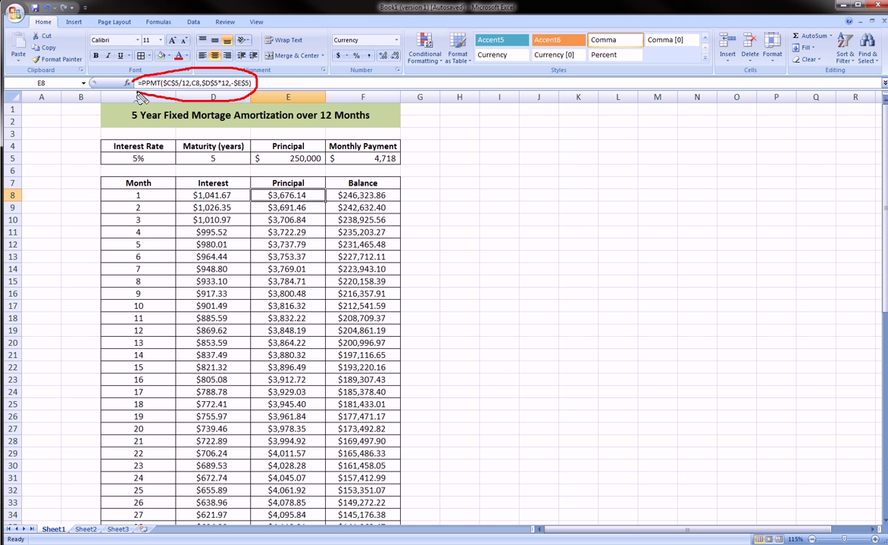
pyautogui.click(361, 196)
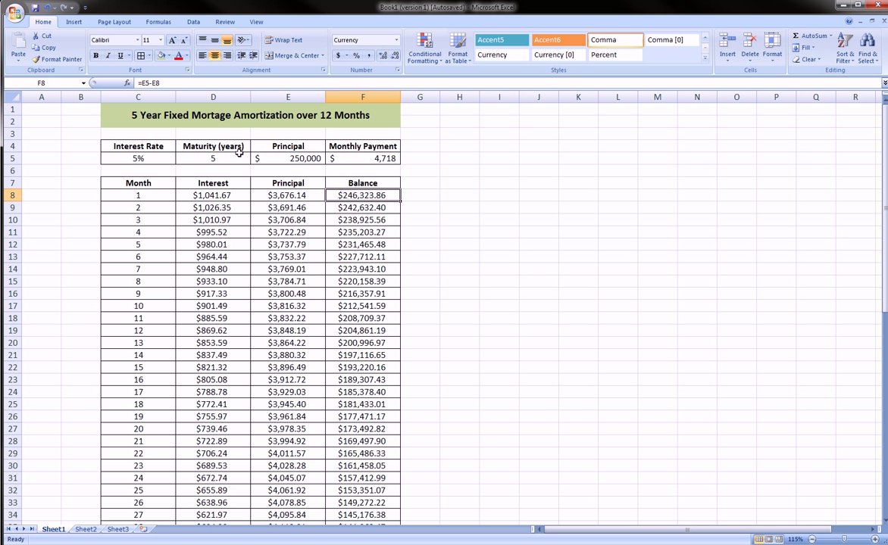
pyautogui.moveTo(100, 134)
pyautogui.mouseDown()
pyautogui.moveTo(297, 135)
pyautogui.moveTo(331, 146)
pyautogui.moveTo(241, 167)
pyautogui.moveTo(161, 168)
pyautogui.moveTo(88, 146)
pyautogui.moveTo(100, 135)
pyautogui.mouseUp()
pyautogui.moveTo(328, 138)
pyautogui.mouseDown()
pyautogui.moveTo(367, 135)
pyautogui.moveTo(394, 170)
pyautogui.moveTo(339, 176)
pyautogui.mouseUp()
pyautogui.press('Escape')
# Step: Underline the final $19.58 interest at row 67, then switch to the online schedule
pyautogui.scroll(-10, 353, 243)
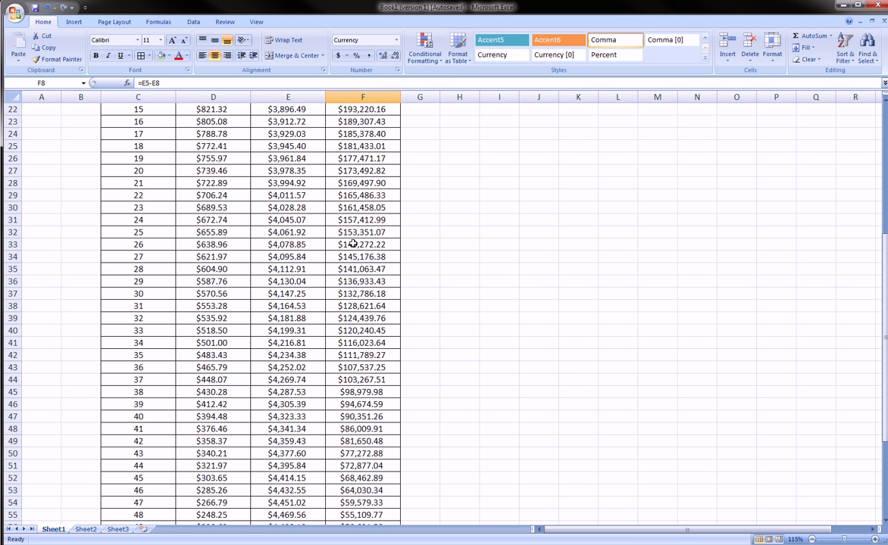
pyautogui.scroll(-5, 353, 244)
pyautogui.moveTo(123, 379)
pyautogui.mouseDown()
pyautogui.moveTo(386, 396)
pyautogui.moveTo(325, 342)
pyautogui.moveTo(175, 333)
pyautogui.moveTo(118, 364)
pyautogui.moveTo(124, 375)
pyautogui.mouseUp()
pyautogui.moveTo(202, 373); pyautogui.dragTo(310, 373)
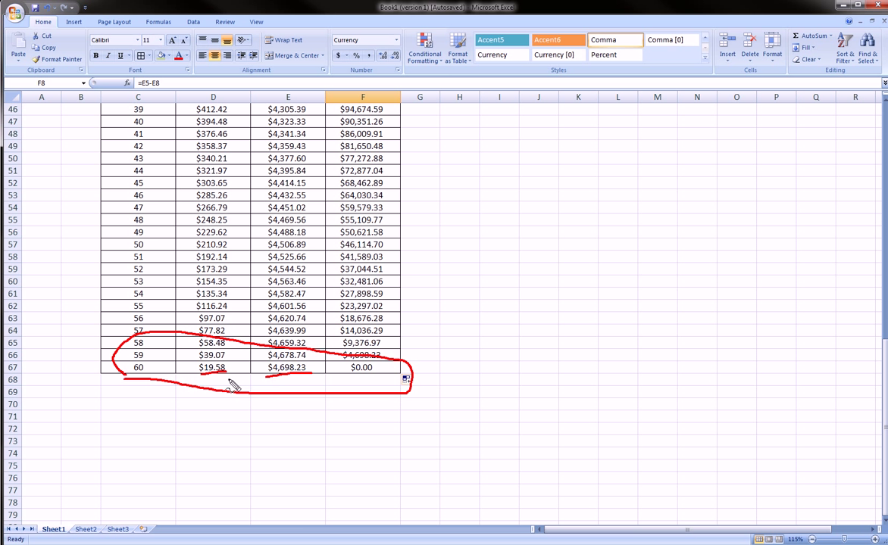
pyautogui.press('Escape')
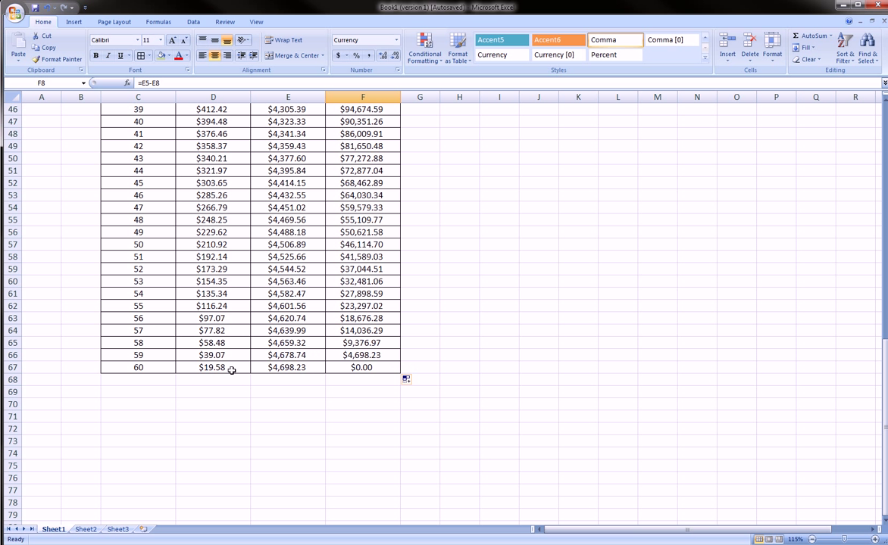
pyautogui.scroll(15, 232, 369)
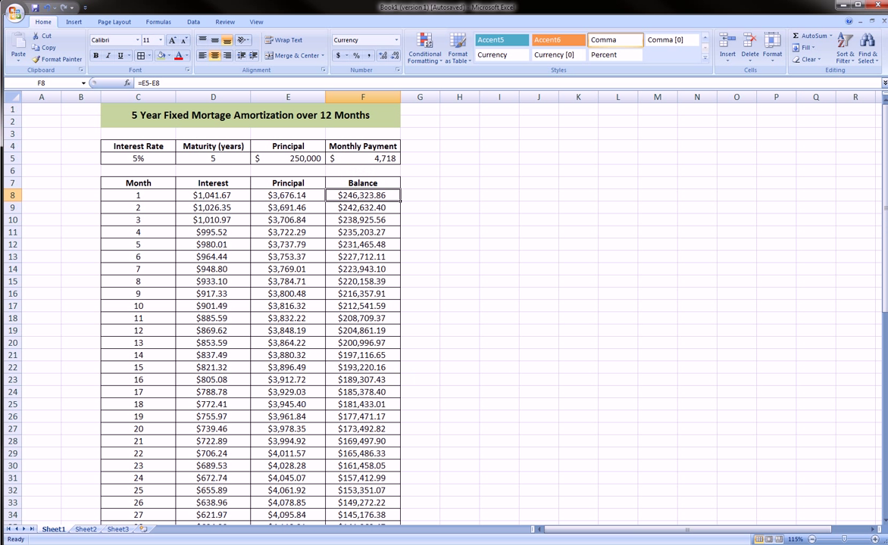
pyautogui.hotkey('alt', 'Tab')
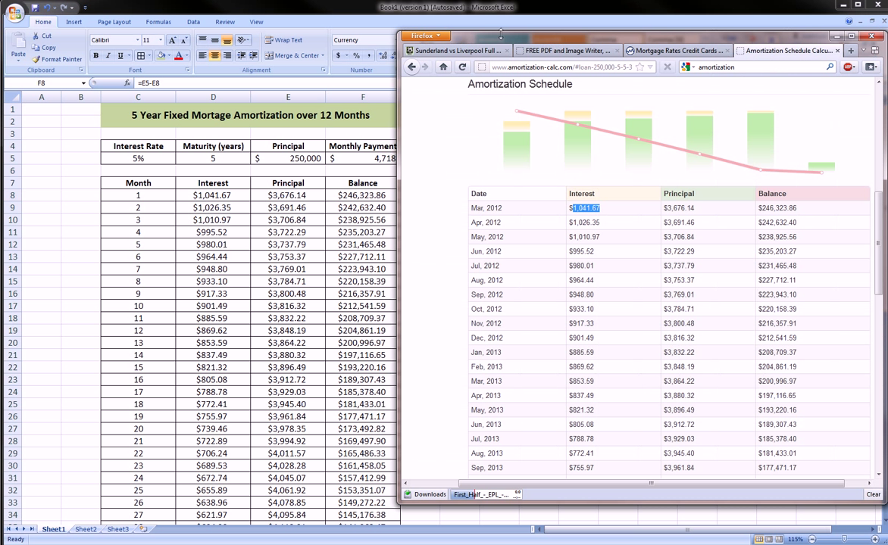
# Step: Nudge the Firefox window aside and bring the finished Excel schedule back to the front
pyautogui.moveTo(516, 39); pyautogui.dragTo(529, 32)
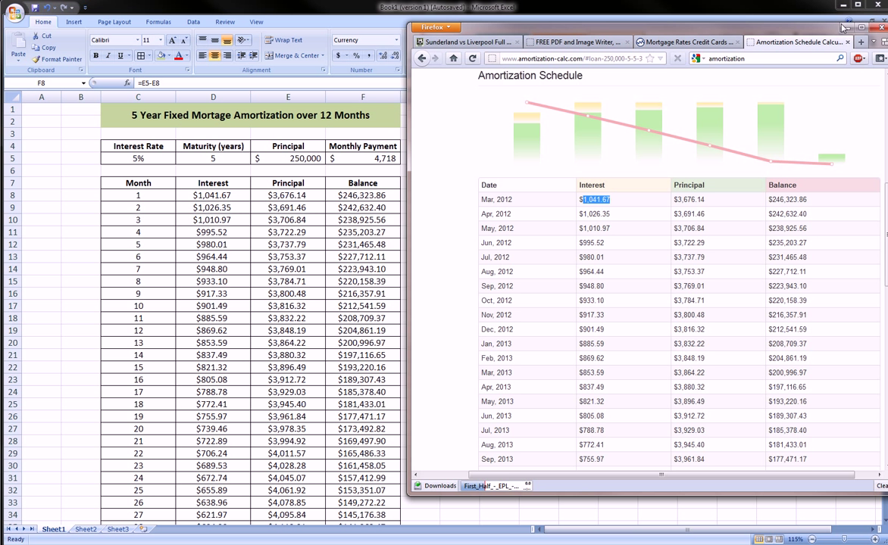
pyautogui.click(769, 14)
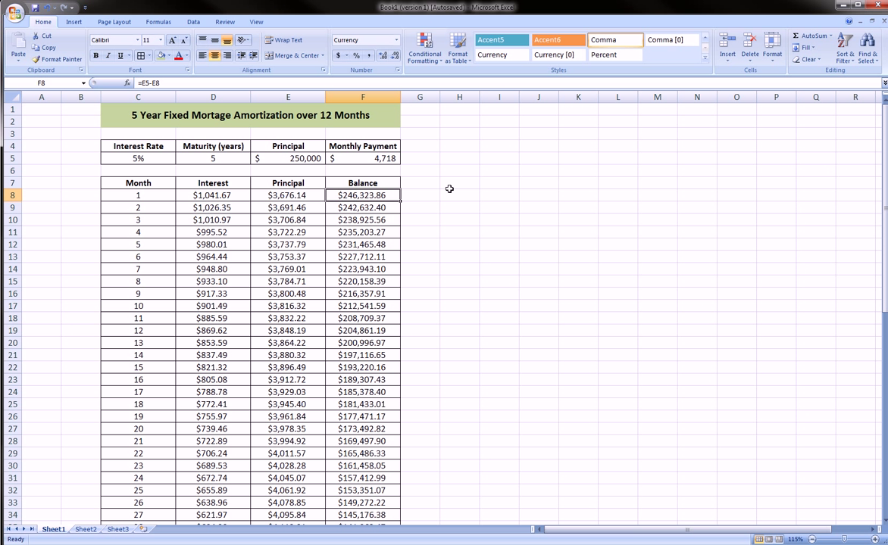